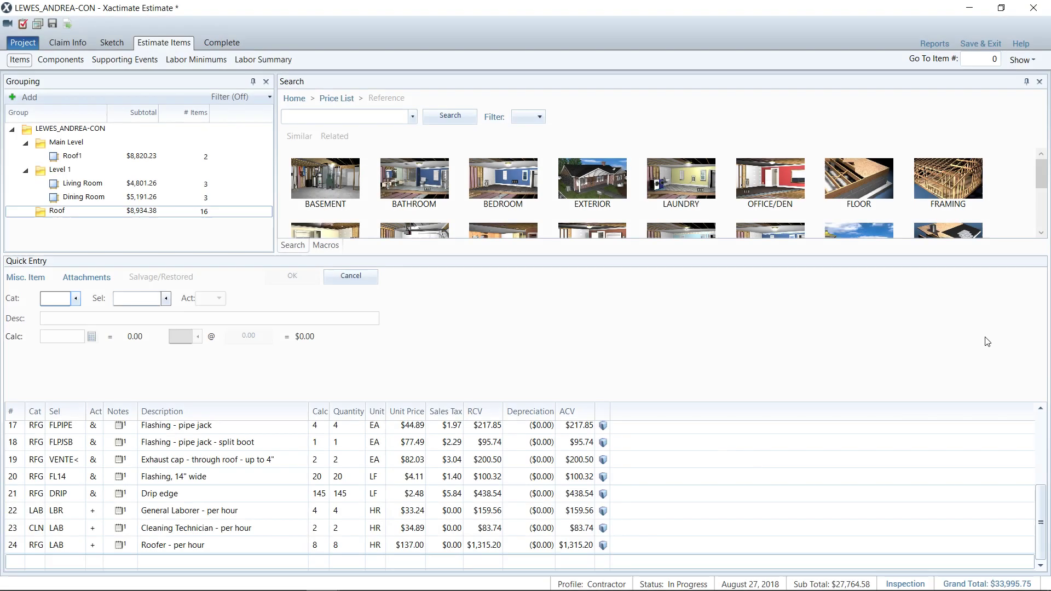
Show the Living Room items, then the Dining Room's three items totaling $5,191.26
click(177, 49)
scroll(225, 502, up, 3)
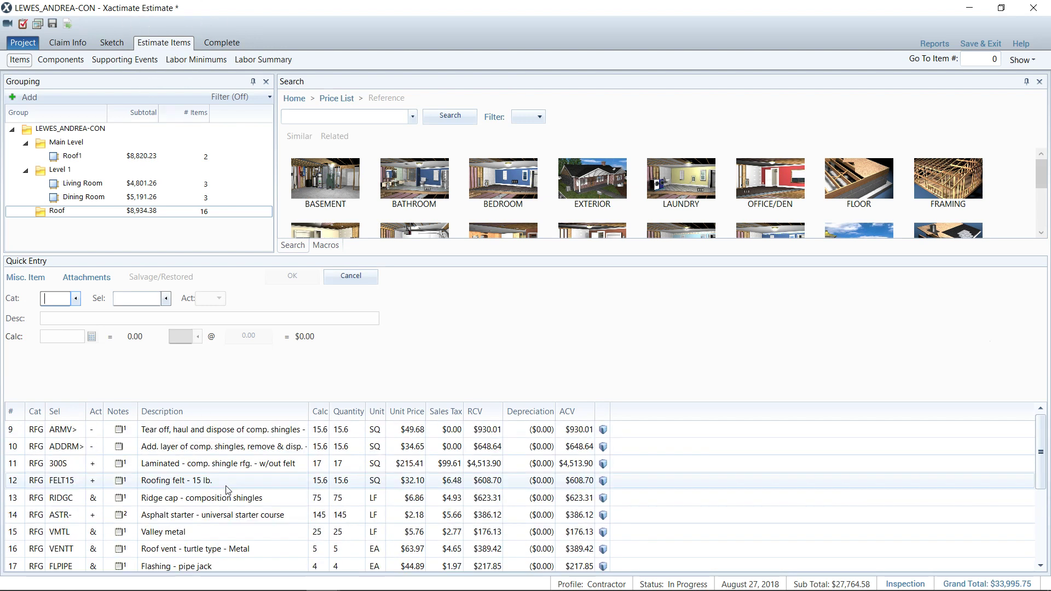
click(83, 186)
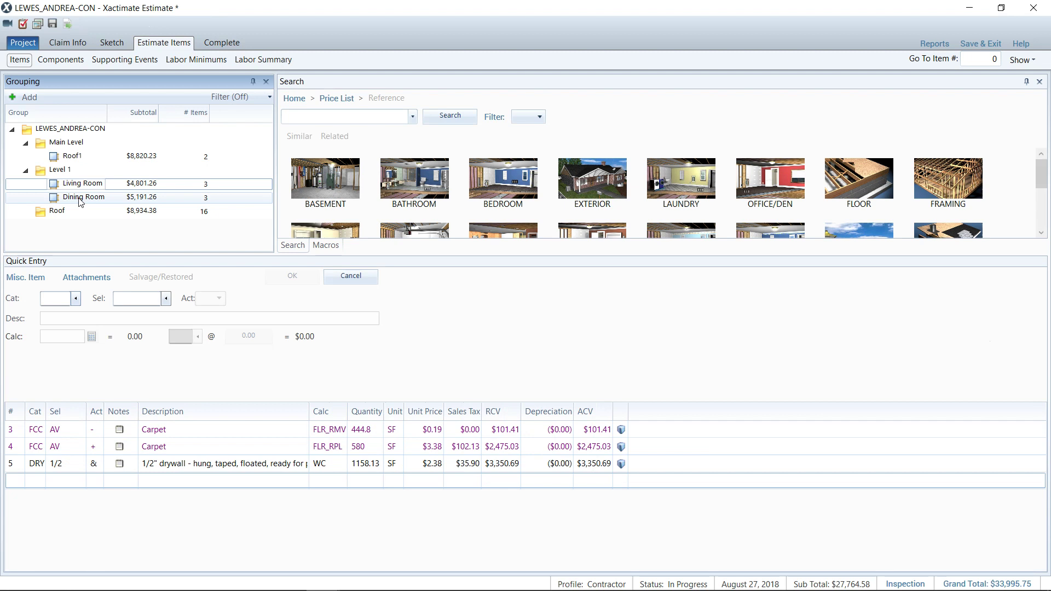
click(80, 199)
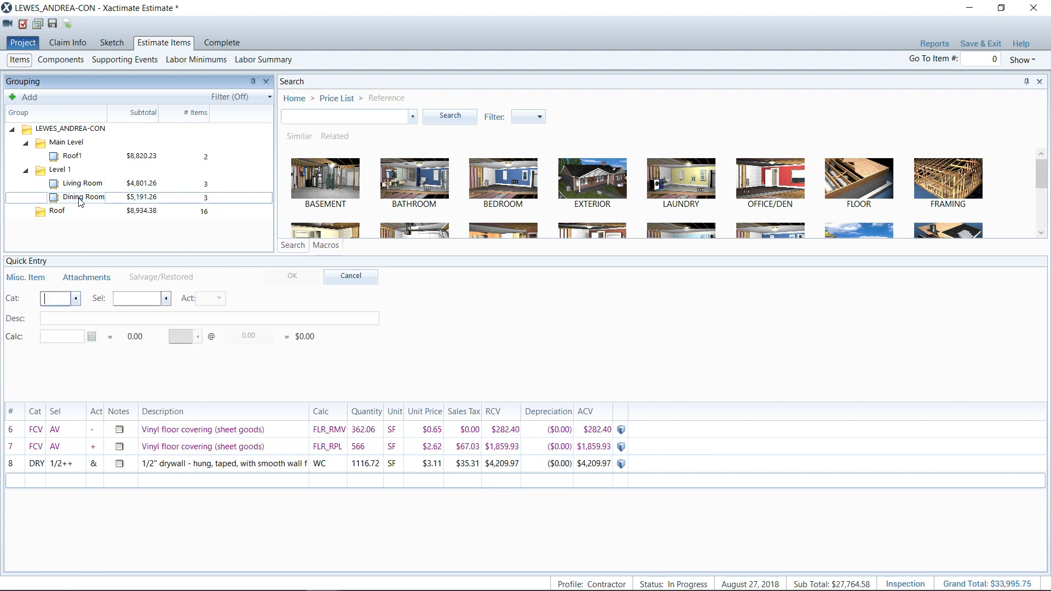
click(939, 48)
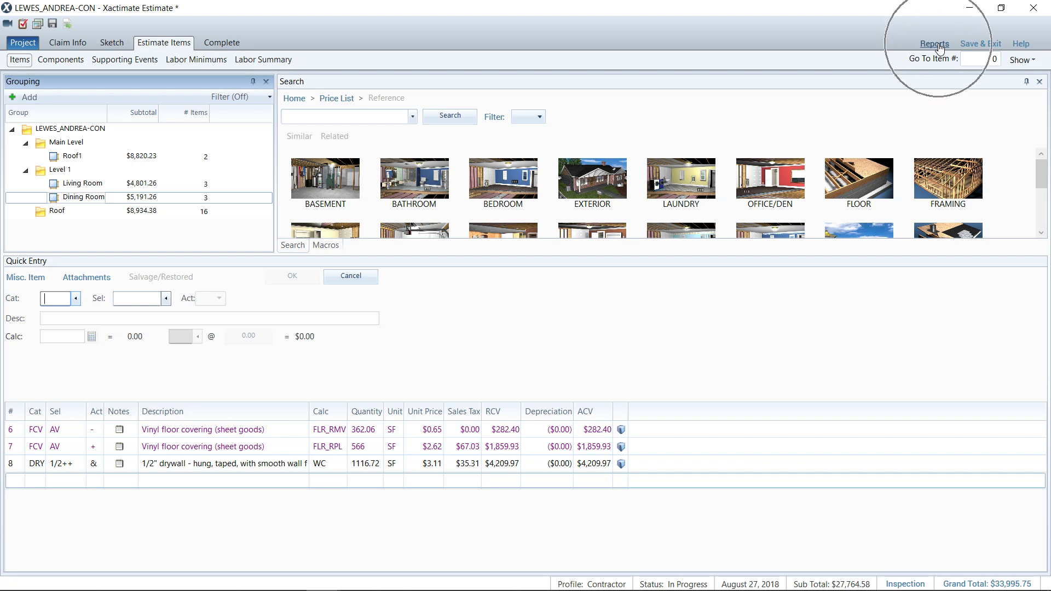
click(939, 48)
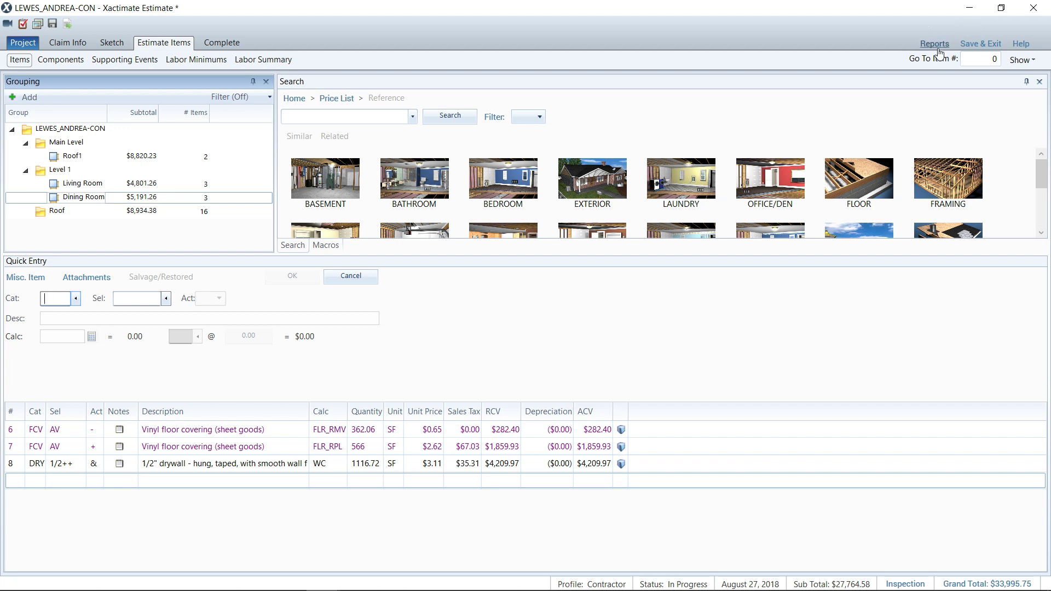
Open Estimate Reports on Print Options and expand the list of report types
click(939, 50)
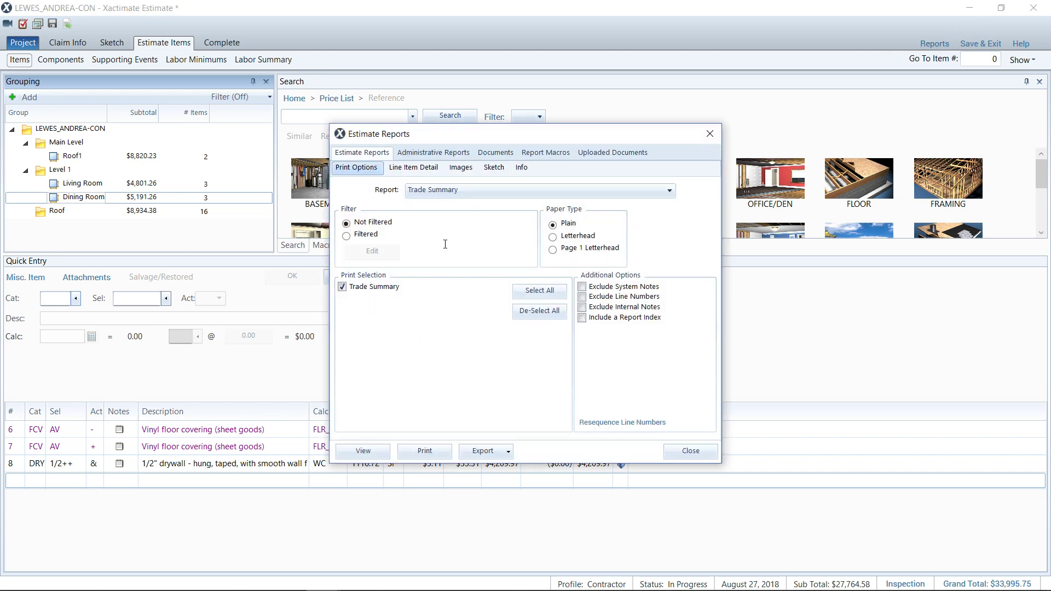
click(365, 174)
click(669, 191)
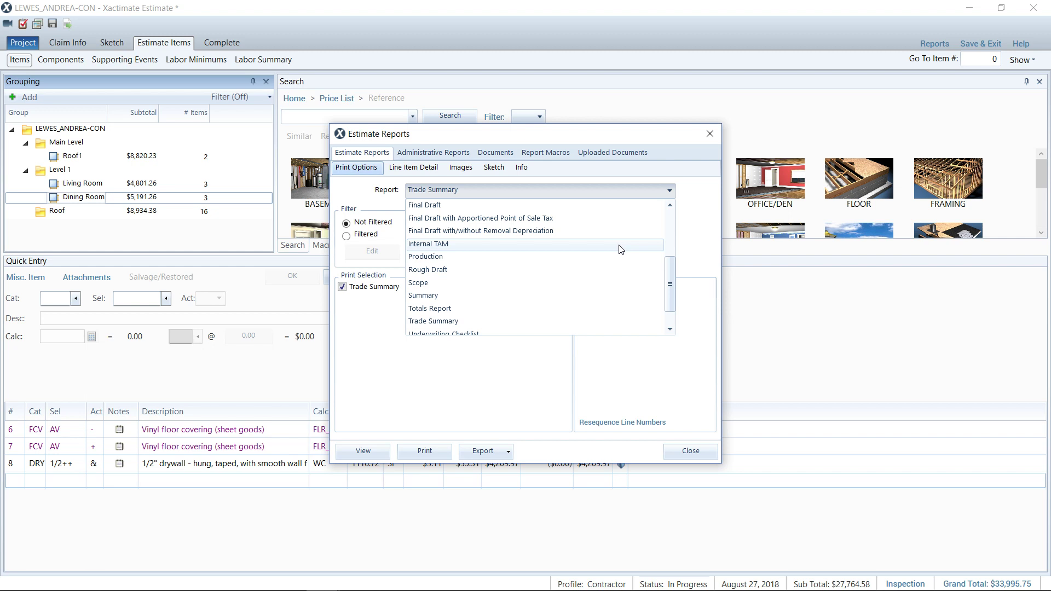
Preview the 11-page Internal TAM report maximized through page 2, then close it
click(620, 250)
click(379, 454)
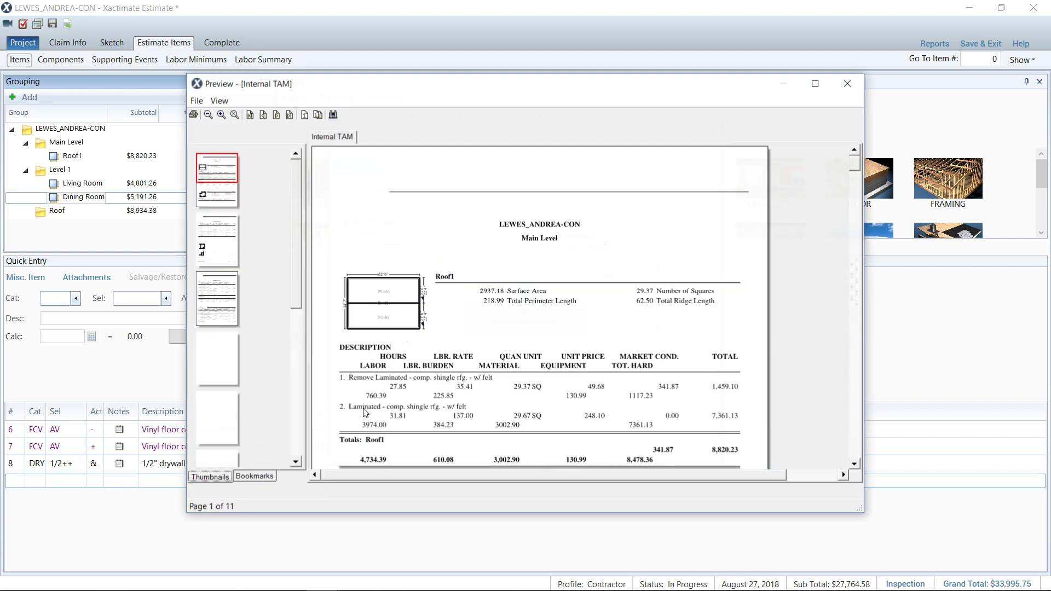
click(815, 83)
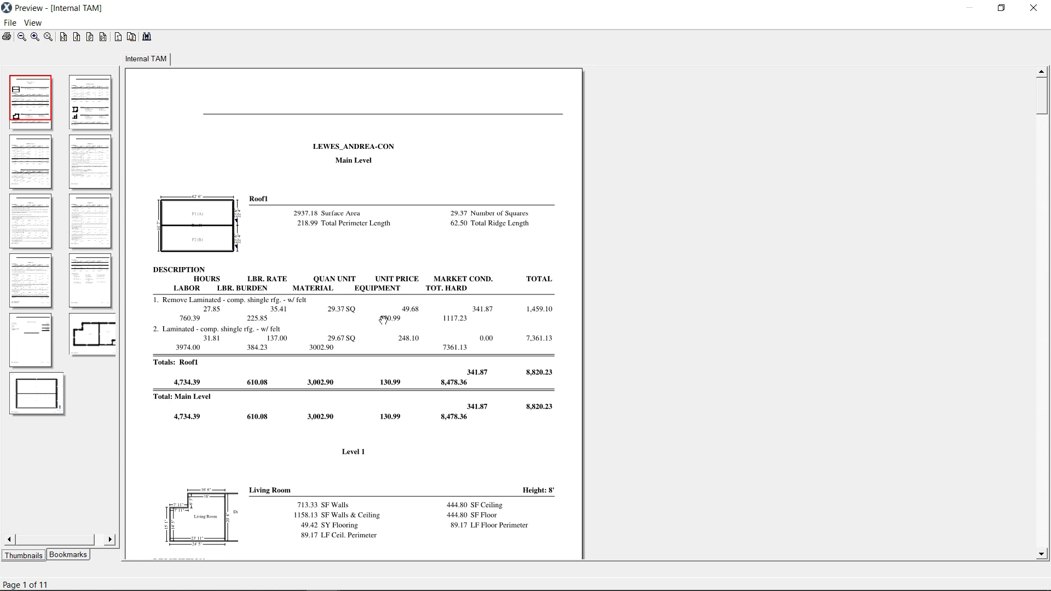
scroll(376, 308, down, 5)
scroll(375, 308, down, 15)
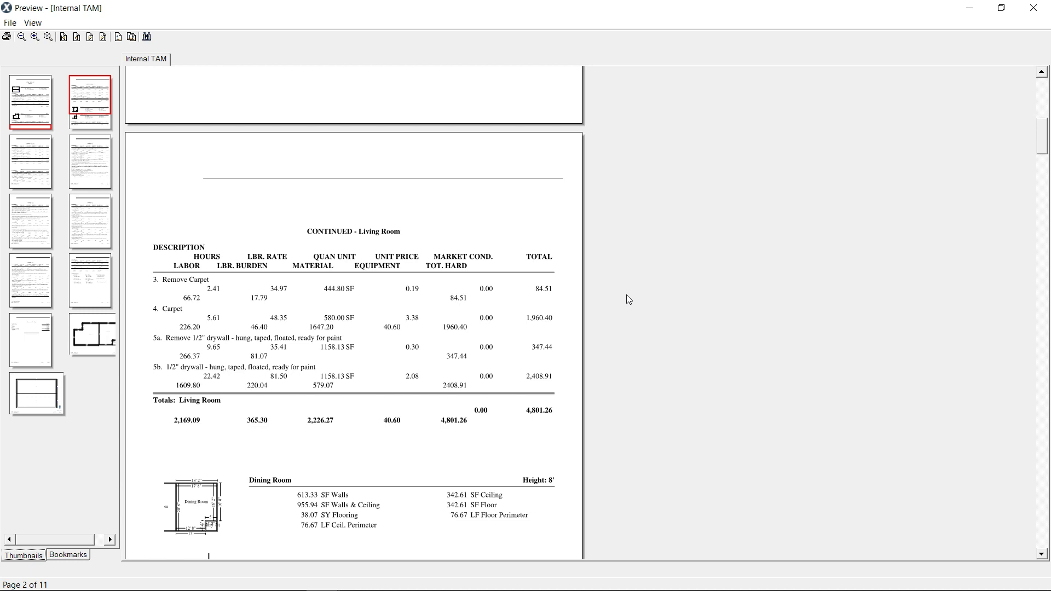
click(1033, 7)
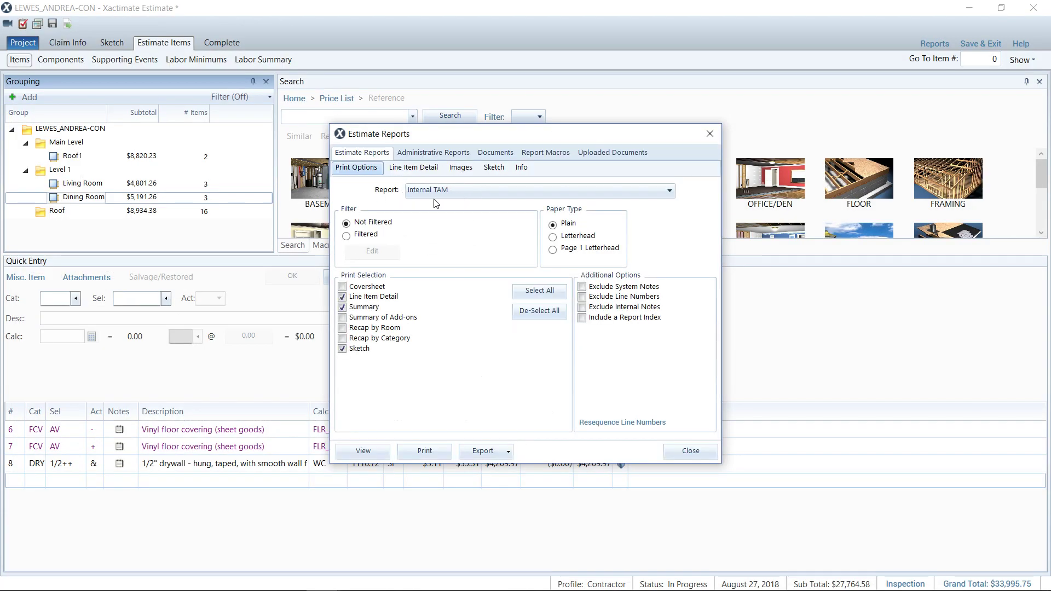
Preview the 8-page Scope report down to Dining Room and Pantry, then close it
click(435, 202)
click(507, 193)
click(466, 282)
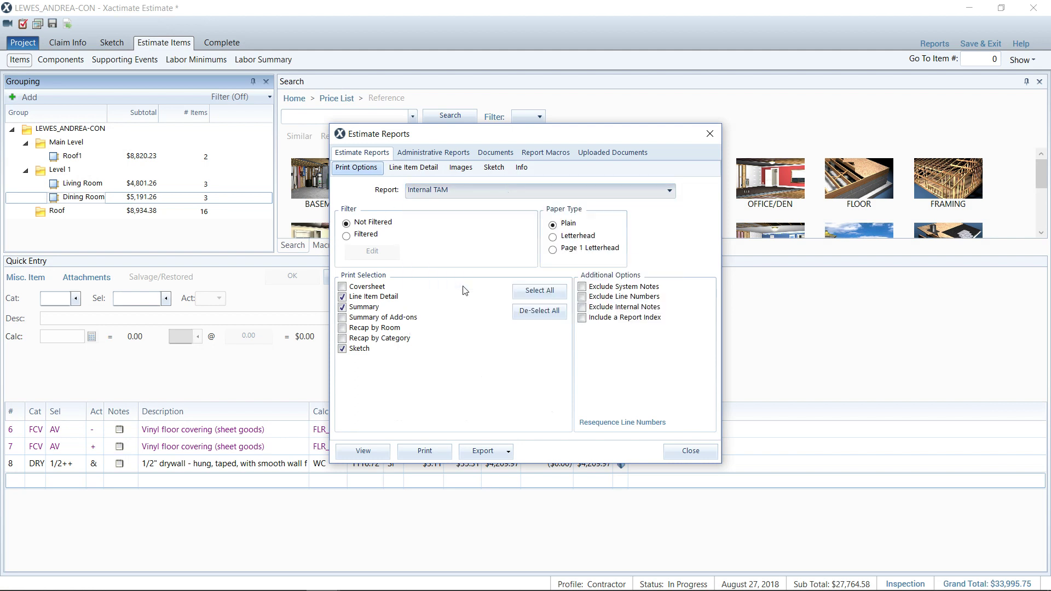
click(366, 452)
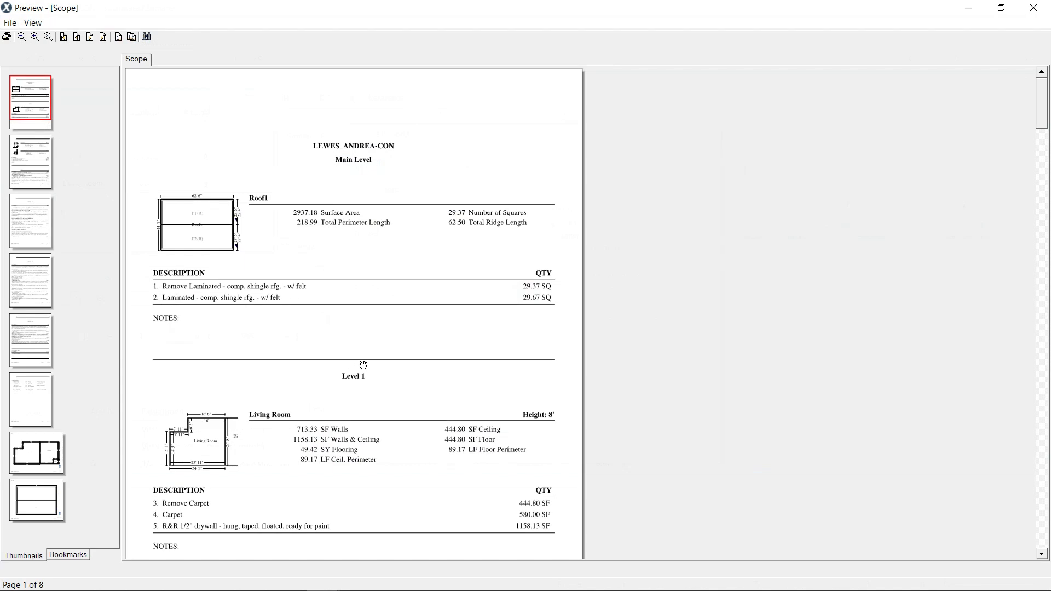
scroll(366, 369, down, 8)
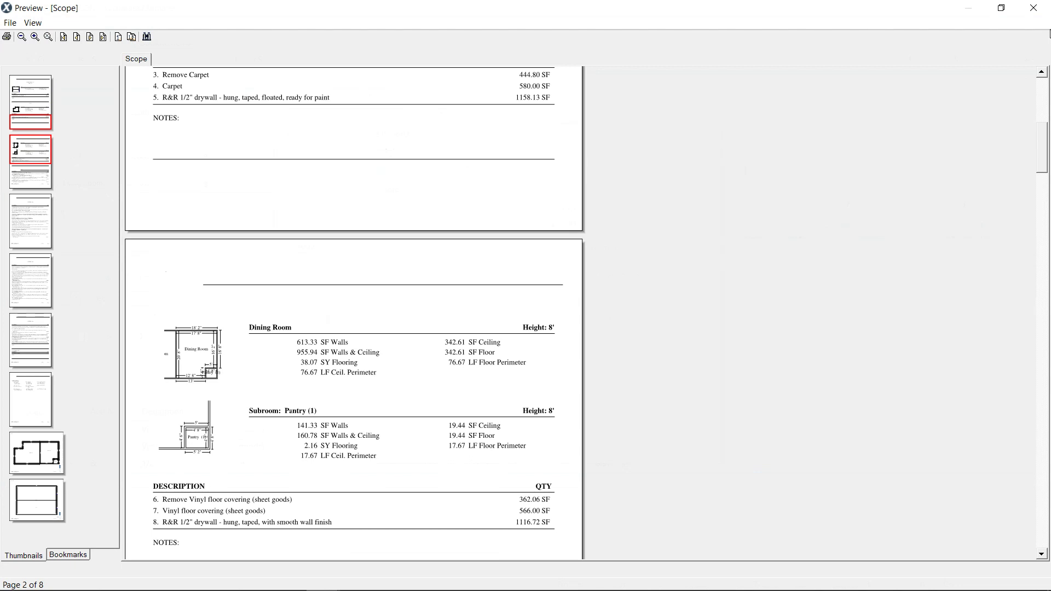
scroll(322, 490, down, 3)
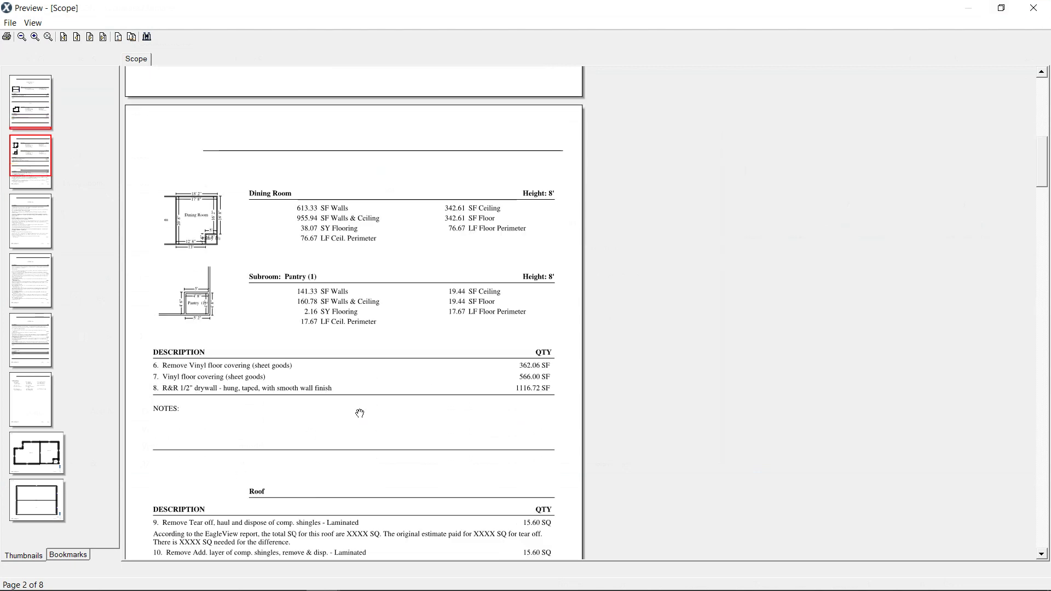
click(1033, 8)
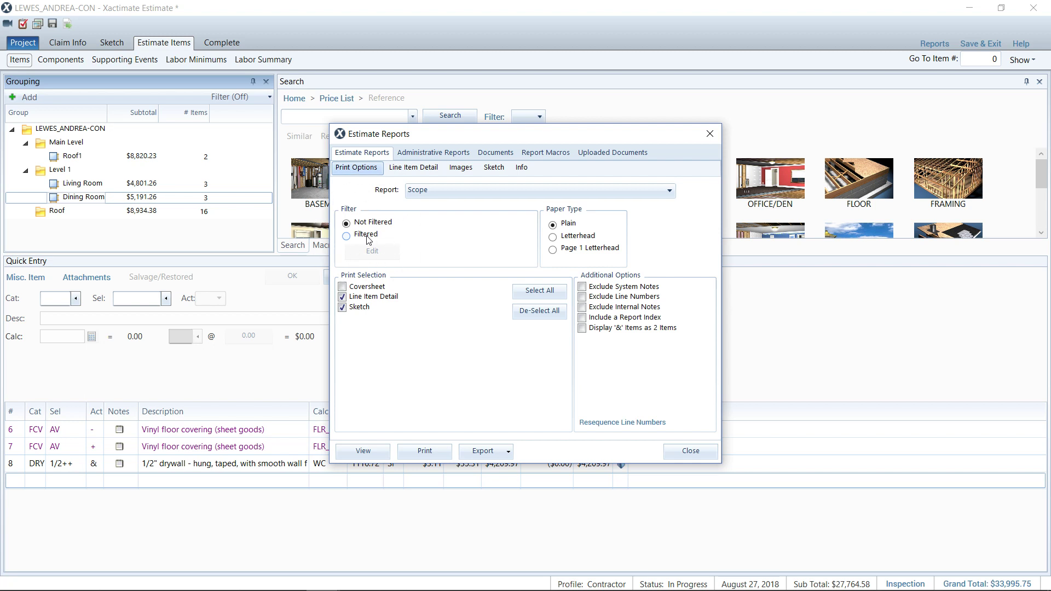
Filter the Scope report's line items to the RFG category and preview the 6-page result
click(367, 236)
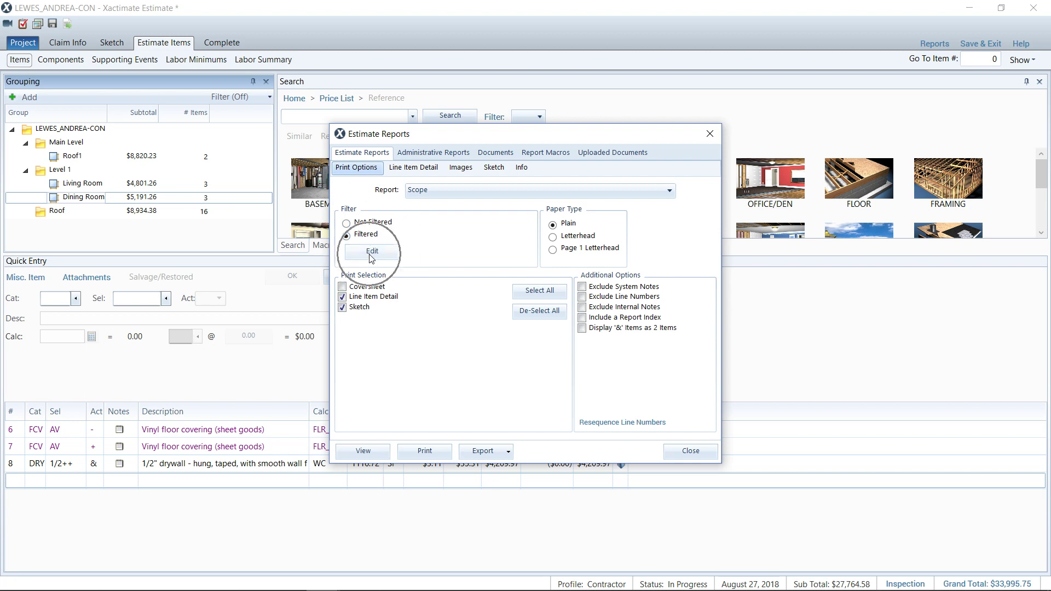
click(372, 252)
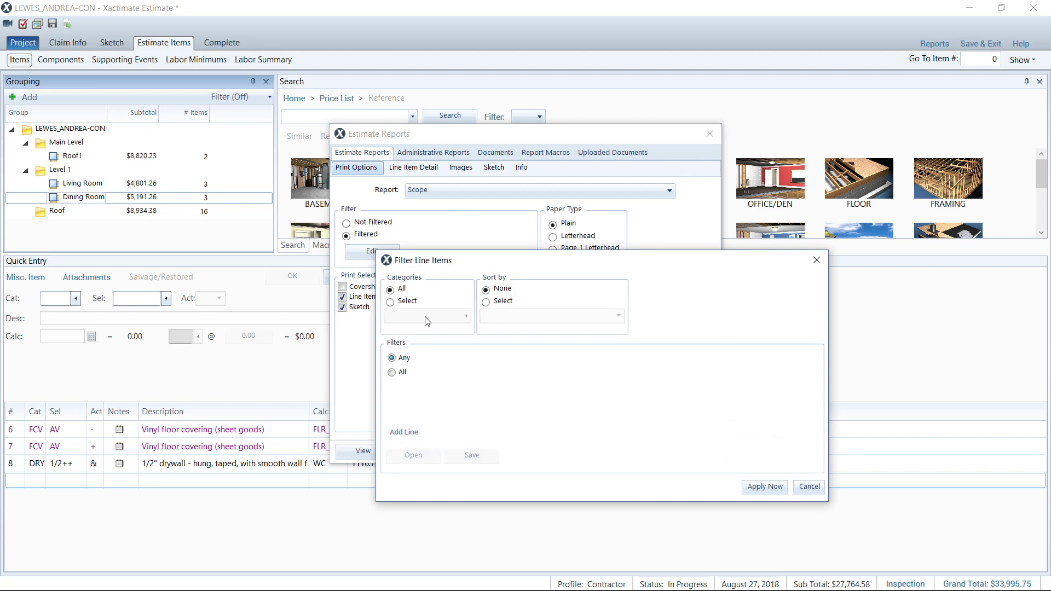
click(392, 302)
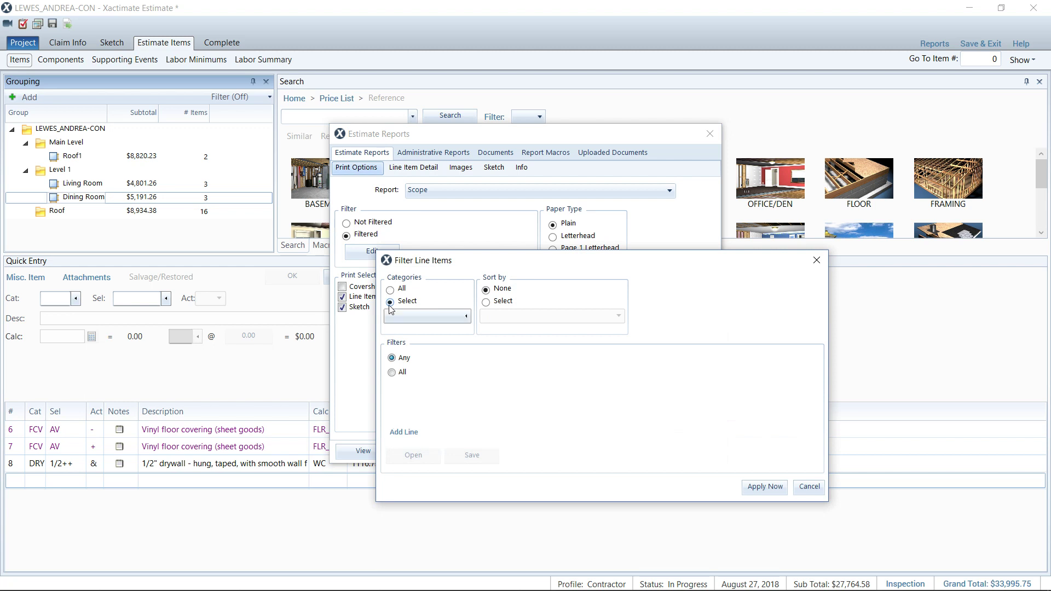
click(446, 317)
text(rfg)
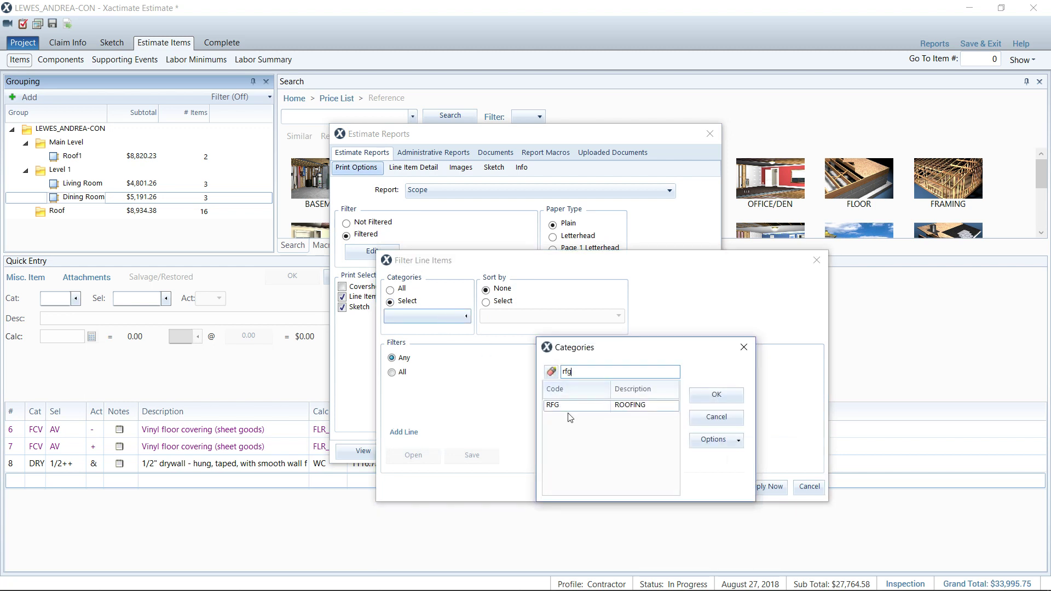
click(574, 406)
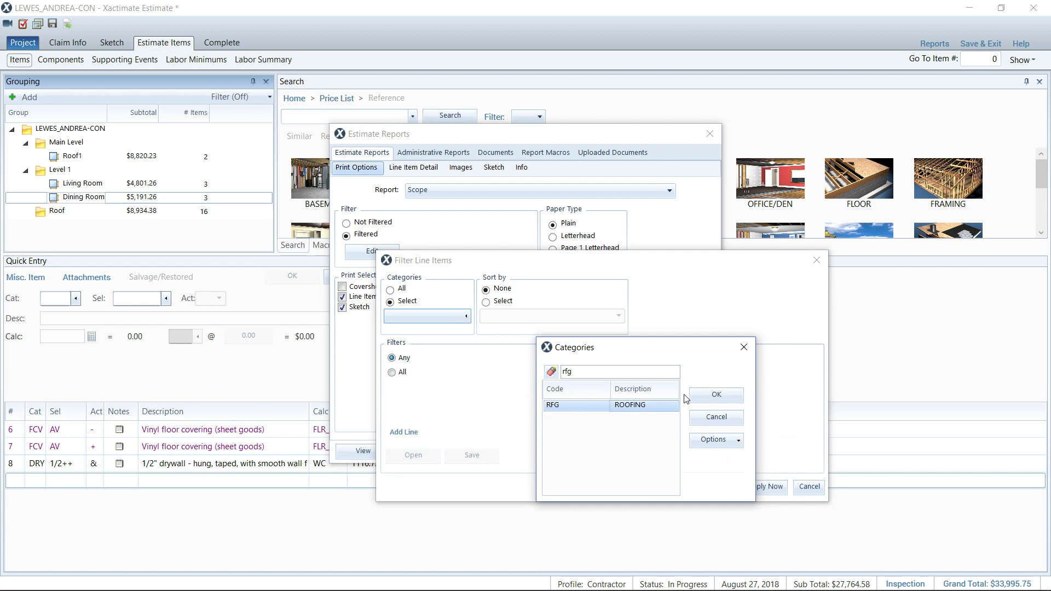
click(720, 401)
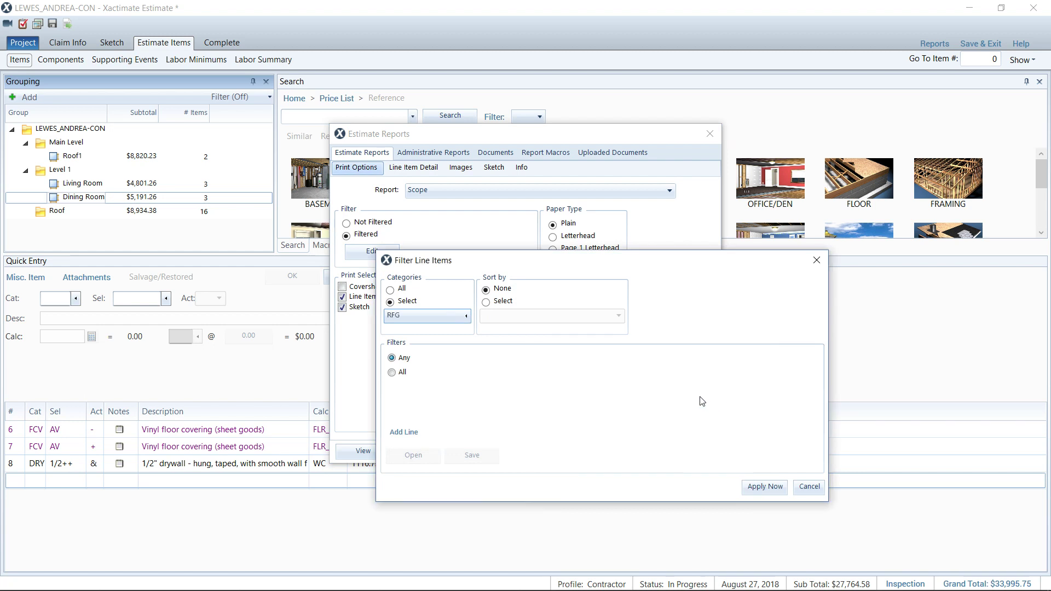
click(772, 491)
click(356, 455)
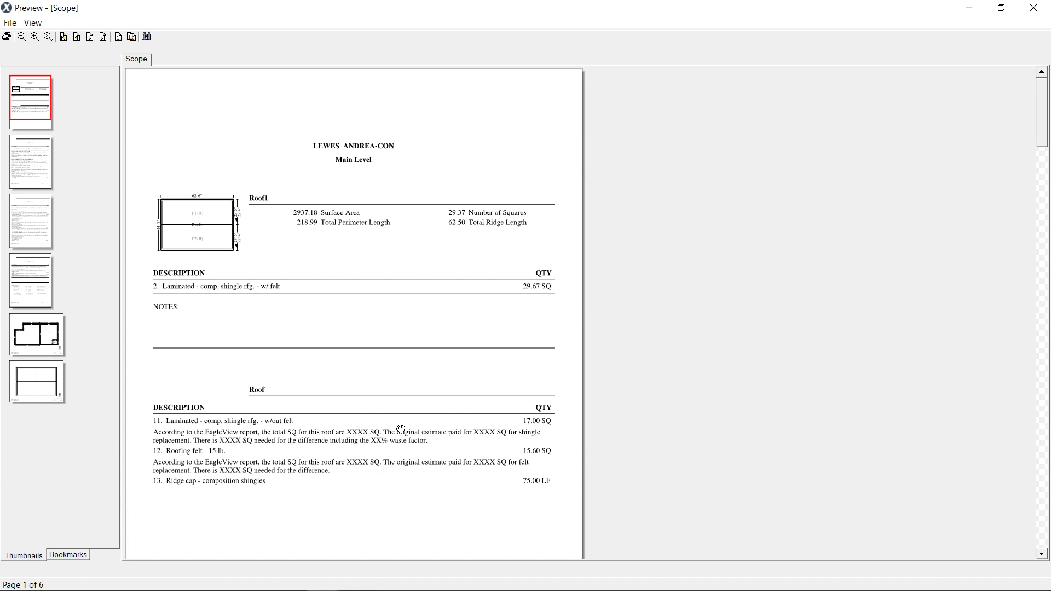
Scroll the roofing-only Scope preview to page 4's drip edge, roofer hours and Grand Total Areas
scroll(525, 392, down, 3)
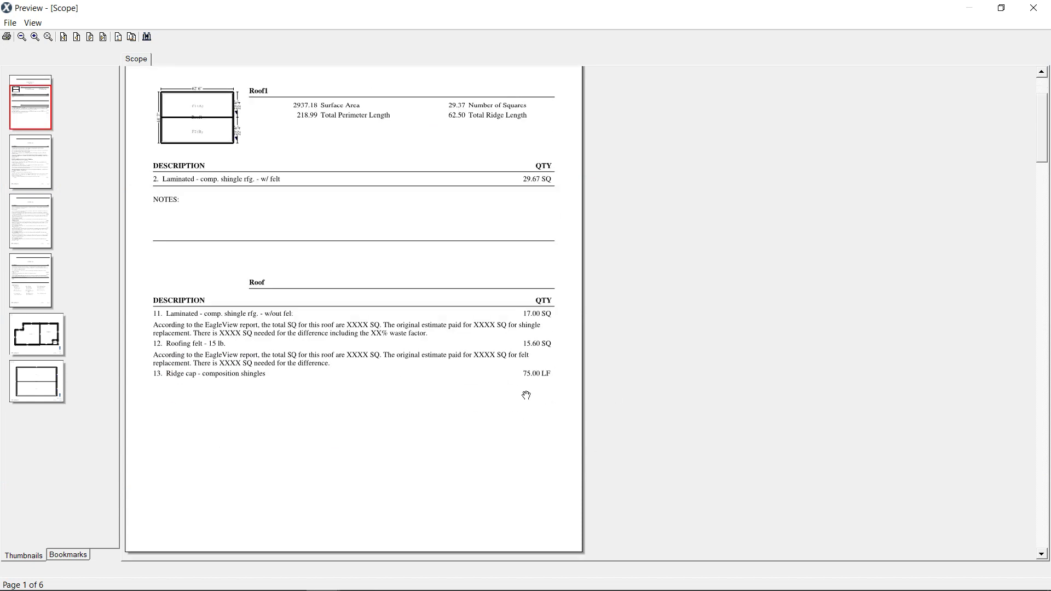
drag(1046, 143, 1008, 250)
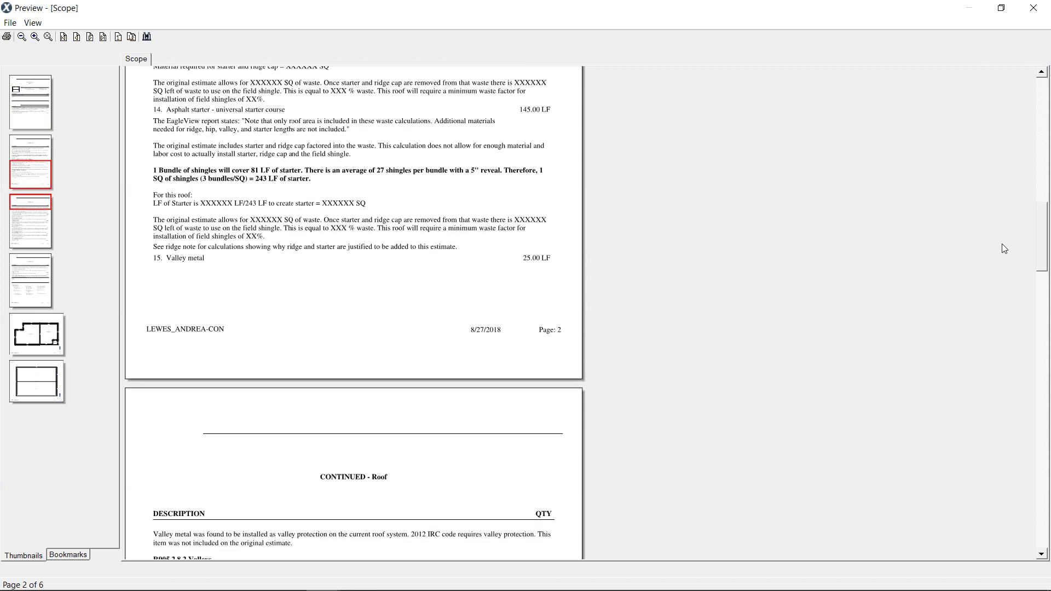
scroll(305, 210, down, 2)
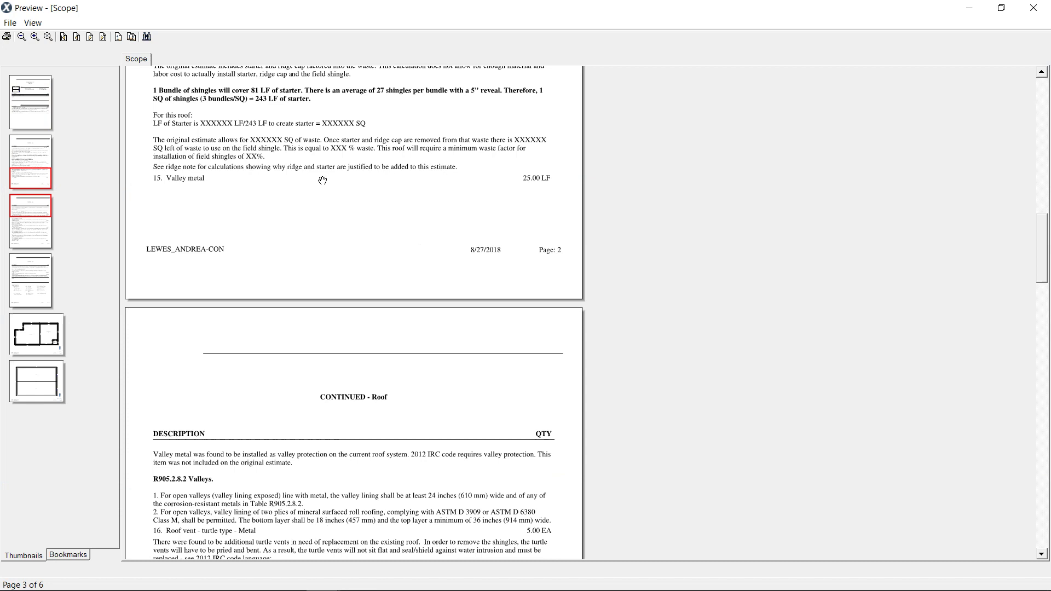
scroll(322, 180, down, 8)
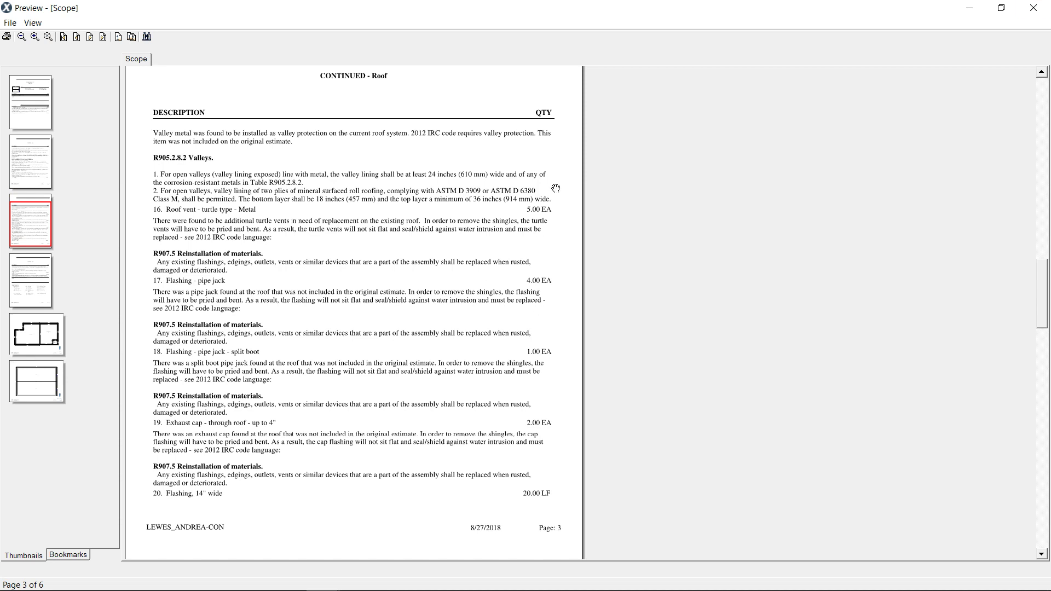
drag(1043, 306, 1015, 395)
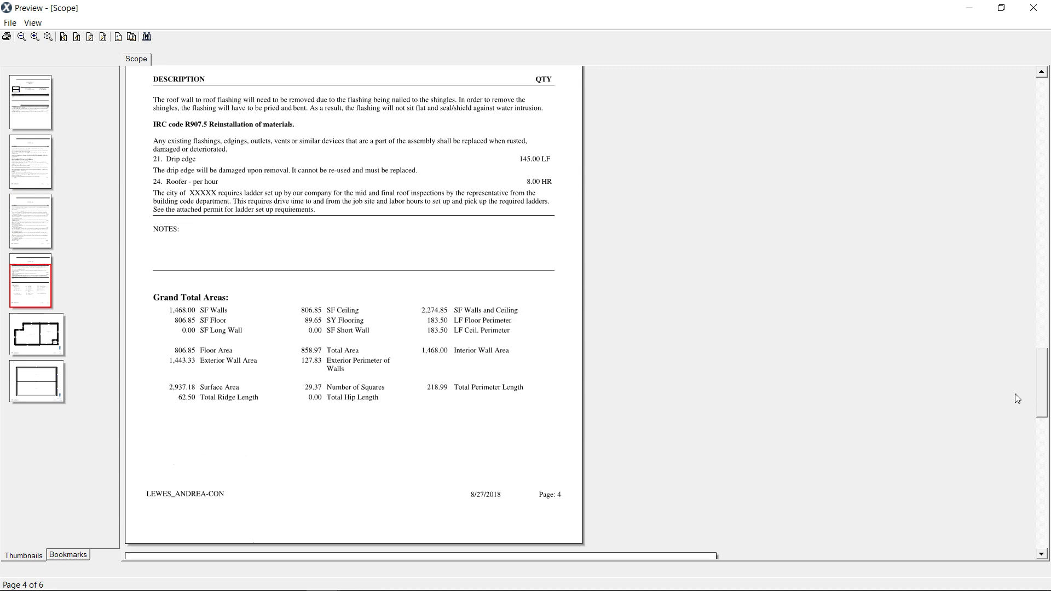
Close the roofing preview and replace the RFG category filter with DRY drywall
click(1041, 13)
click(369, 256)
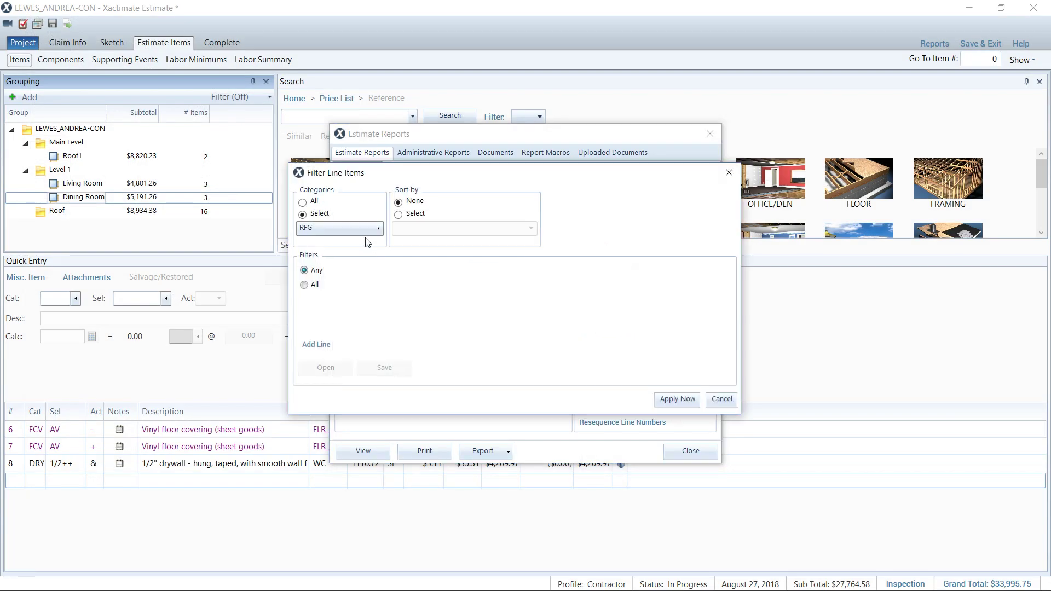
click(365, 232)
text(dry)
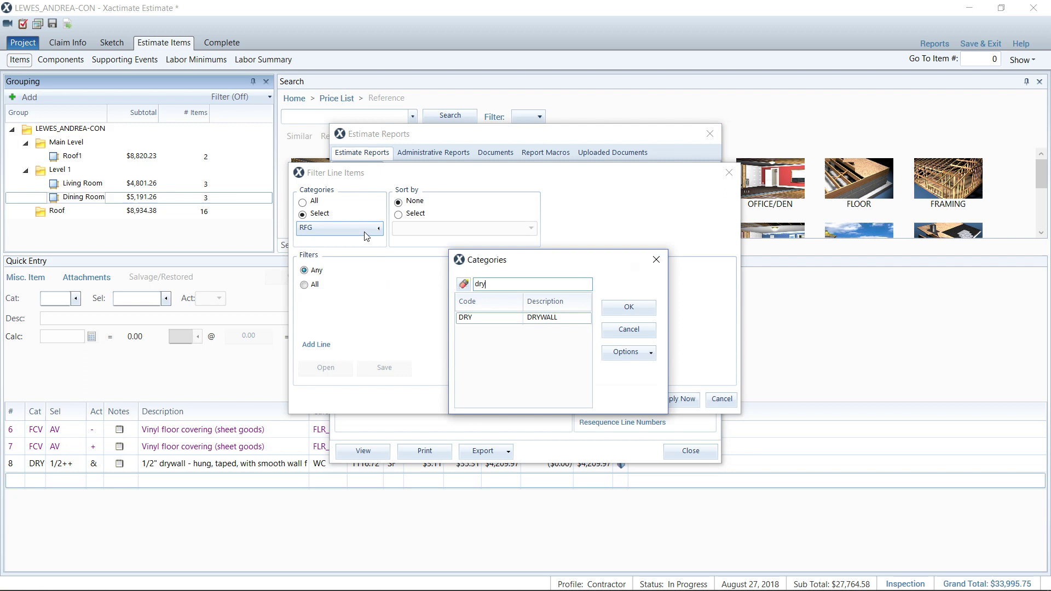
click(608, 310)
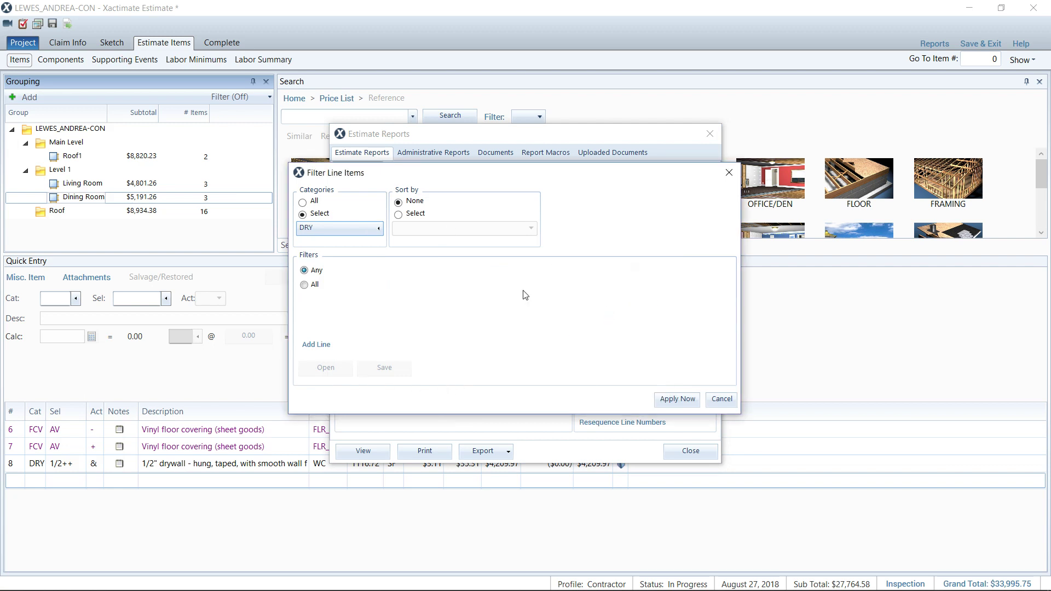
click(684, 400)
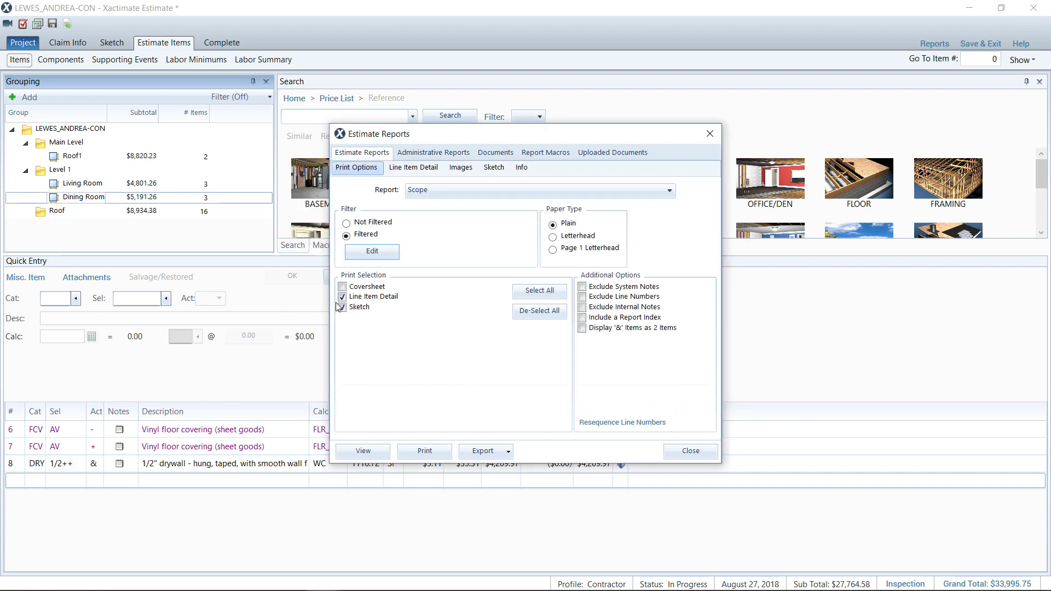
click(362, 449)
scroll(344, 288, down, 3)
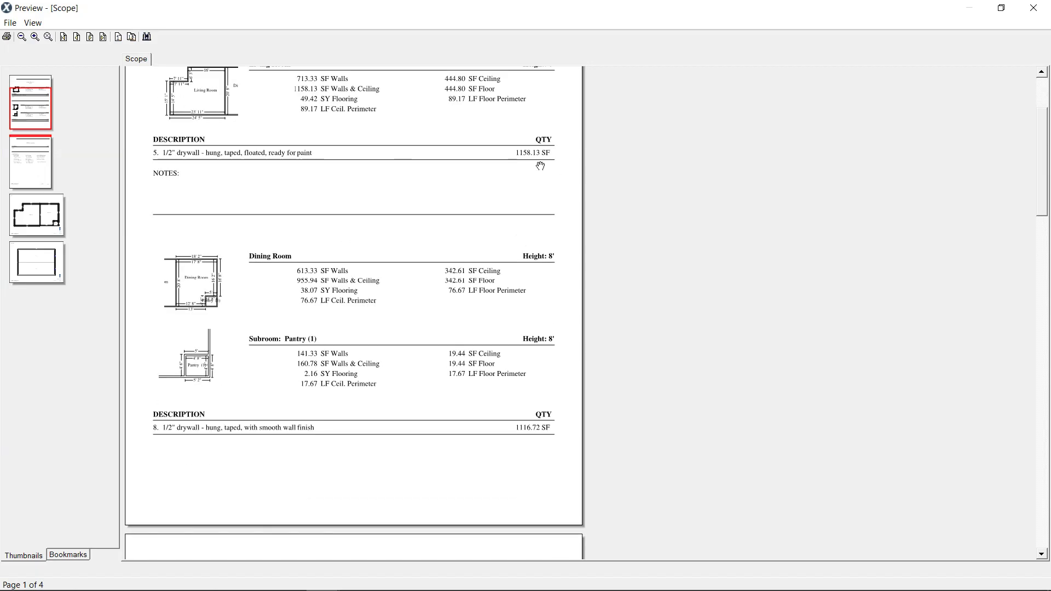
click(540, 166)
click(1034, 7)
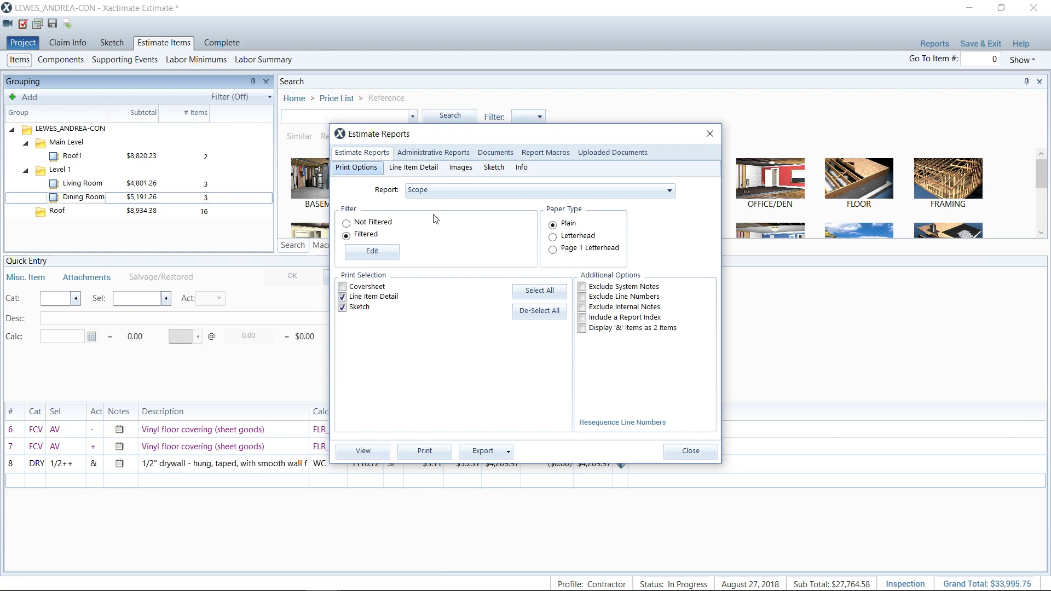
Set the report to Trade Summary, not filtered, and preview it
click(433, 191)
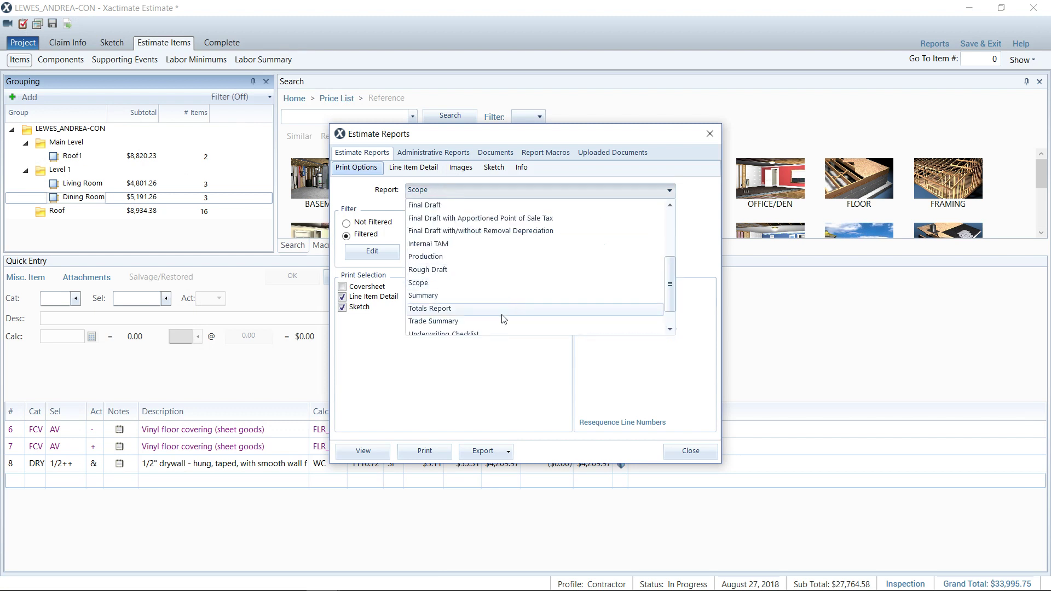
click(491, 321)
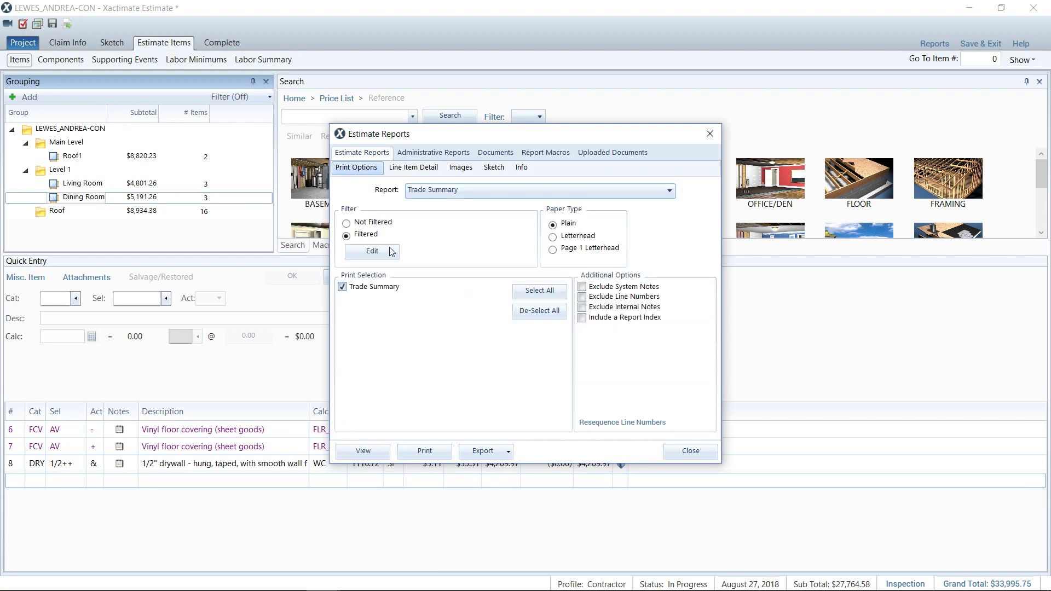
click(345, 224)
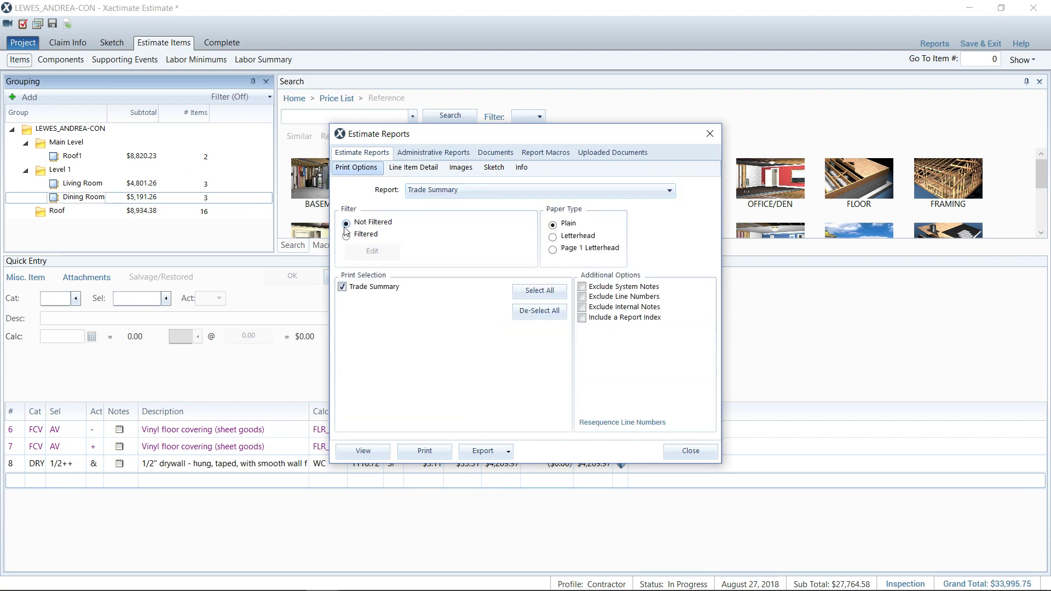
click(364, 452)
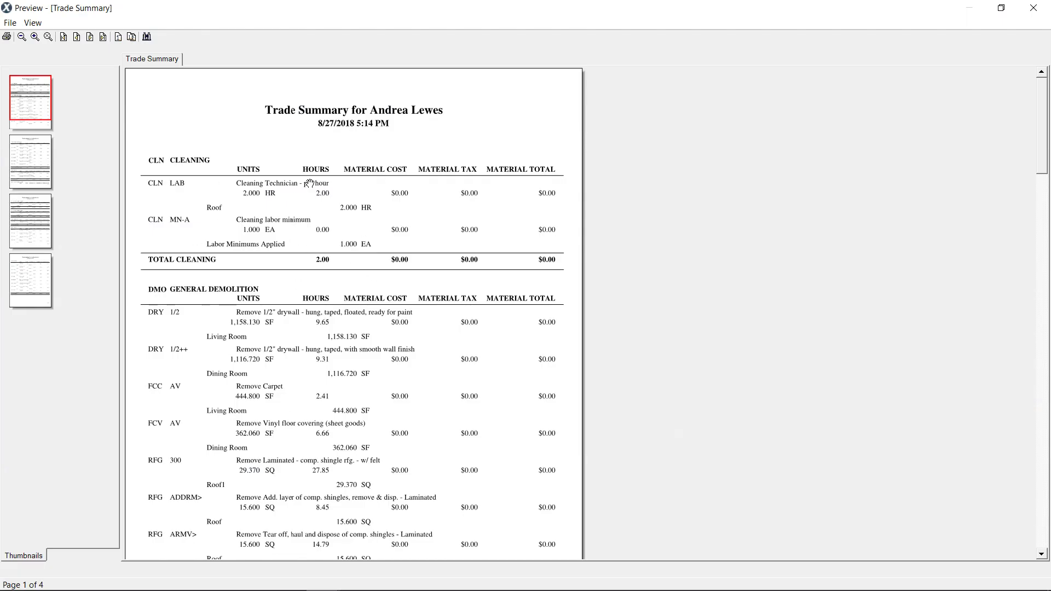
Read through all four Trade Summary pages, then close the preview
scroll(391, 273, down, 2)
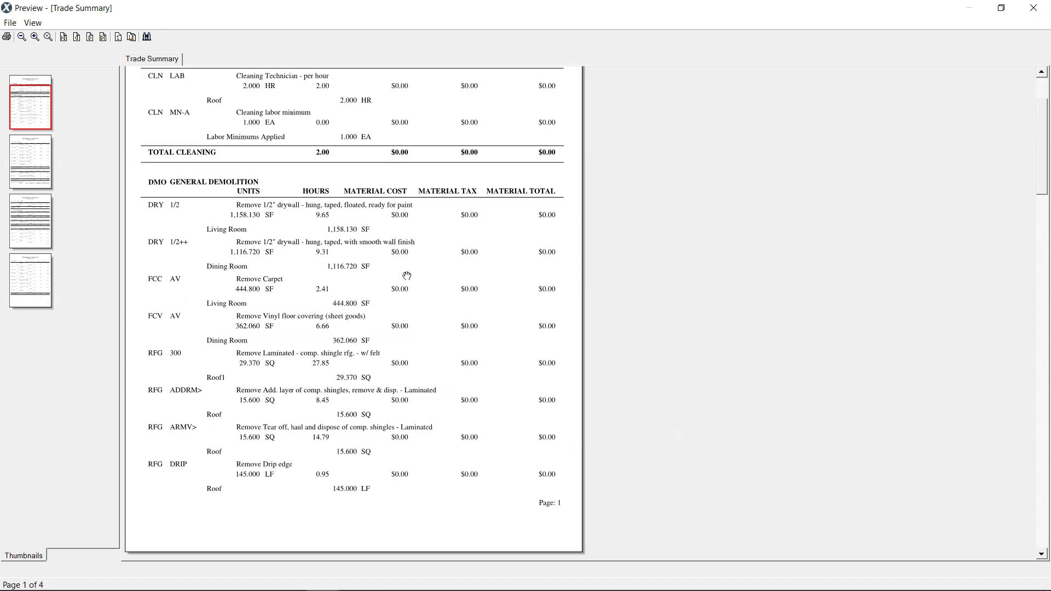
scroll(407, 275, down, 1)
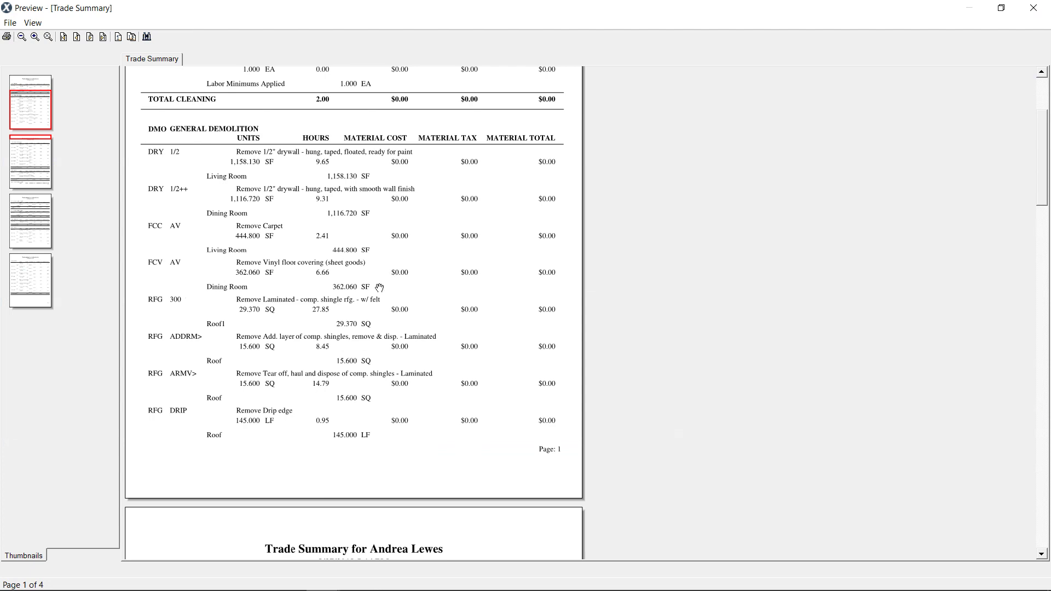
scroll(377, 289, down, 7)
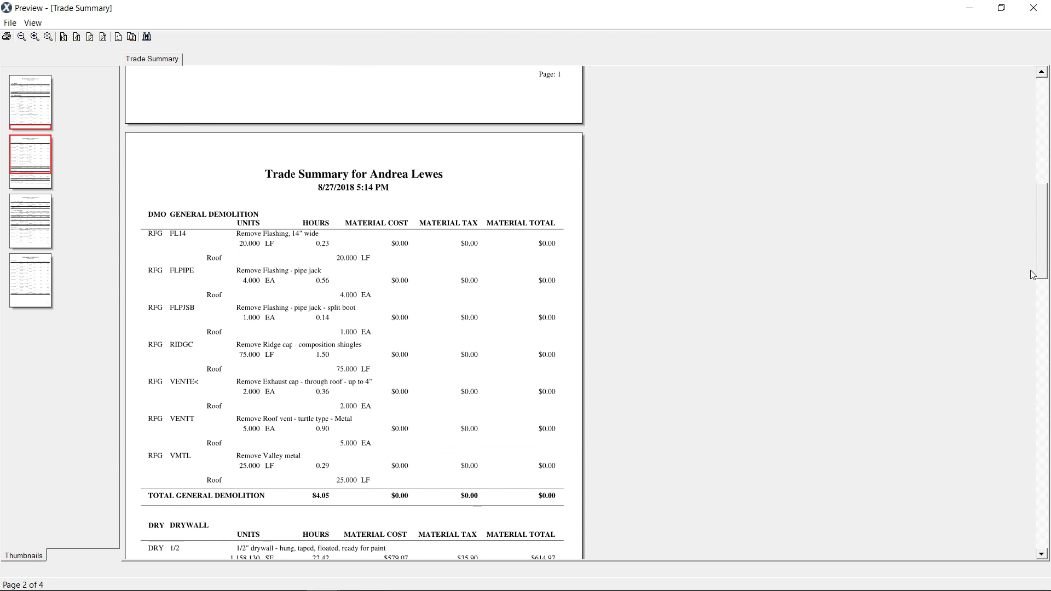
drag(1042, 238, 1041, 308)
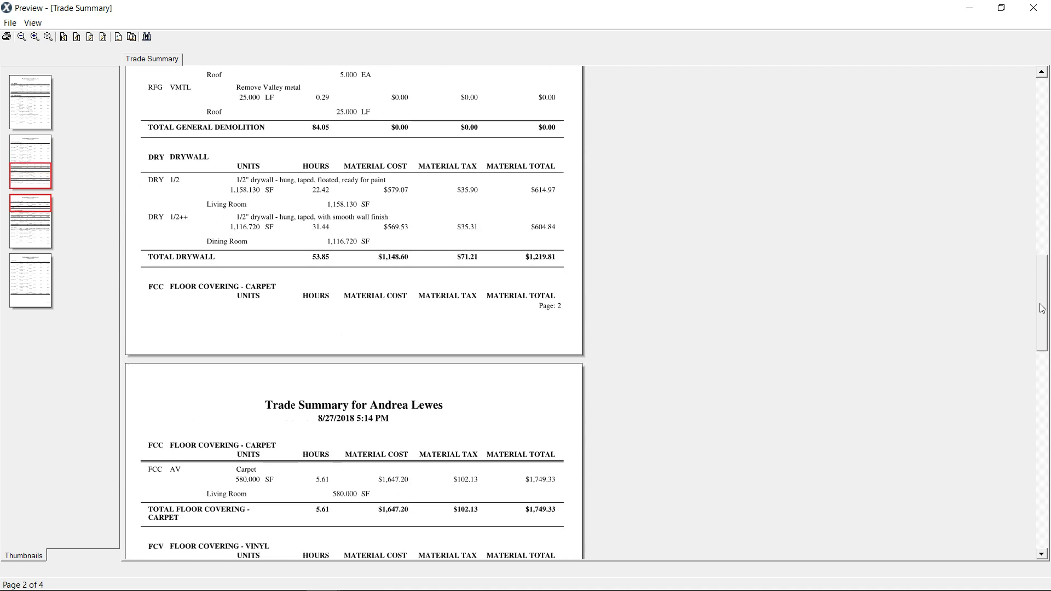
drag(1041, 308, 1039, 311)
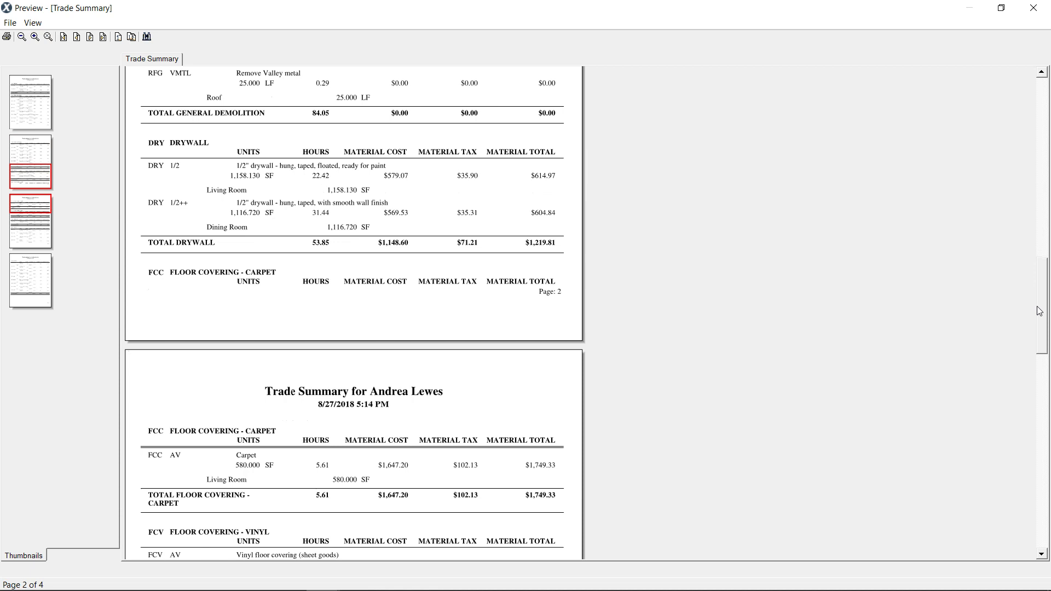
click(166, 146)
scroll(452, 300, down, 2)
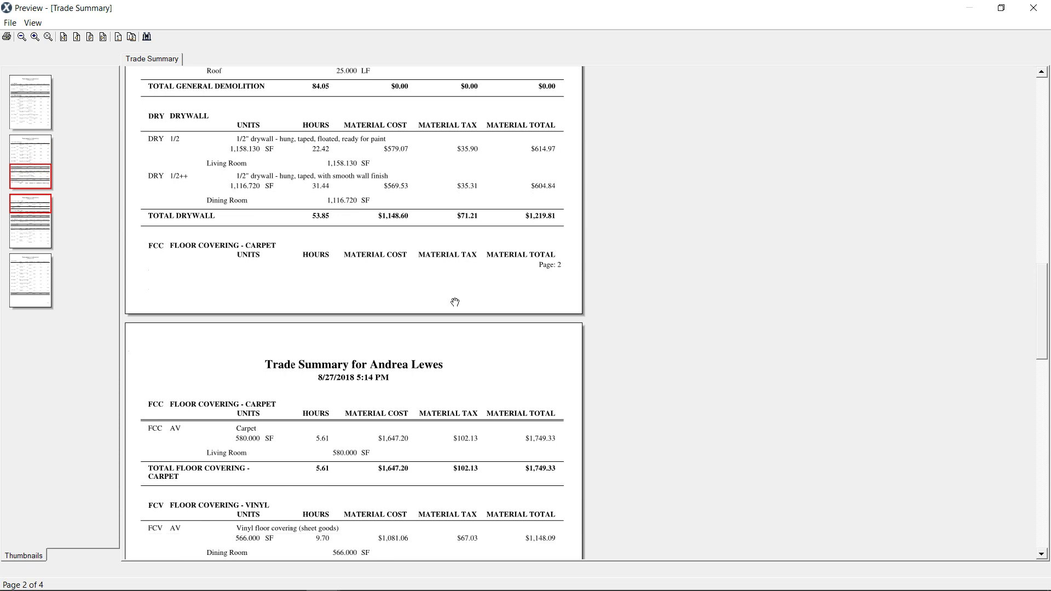
scroll(454, 302, down, 5)
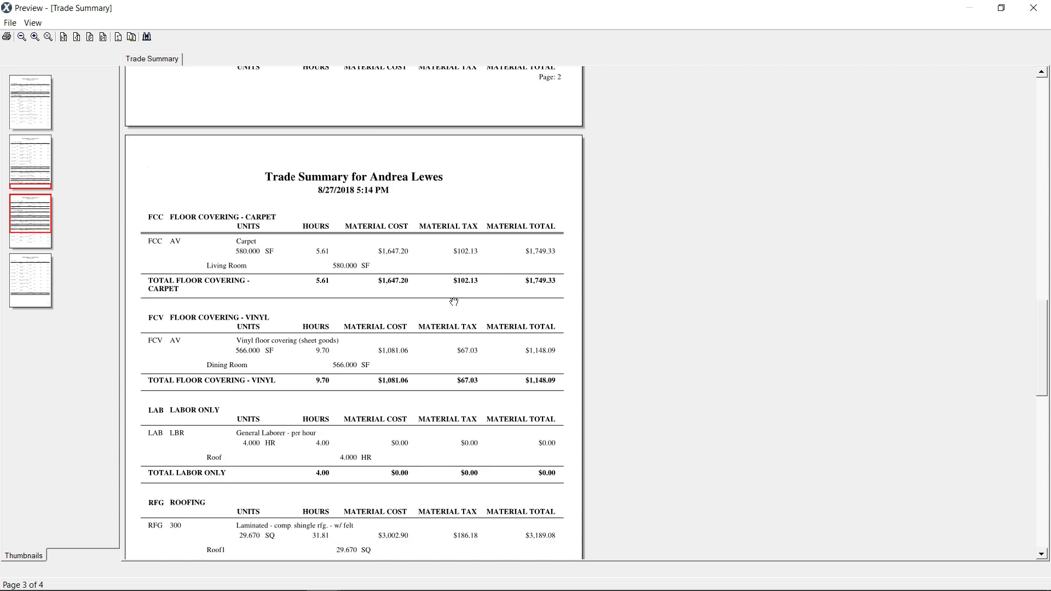
scroll(449, 301, down, 5)
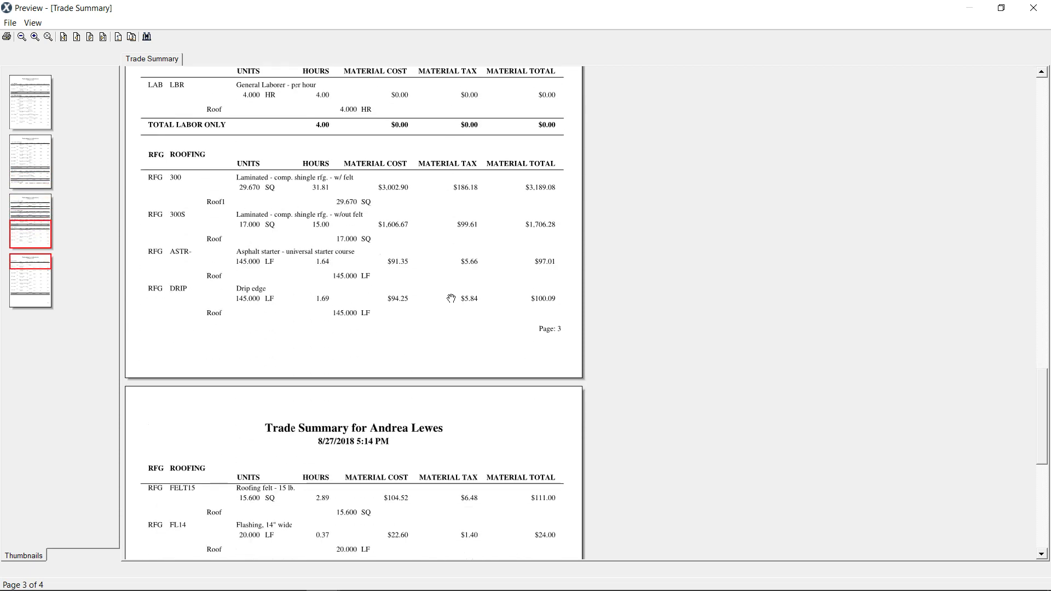
scroll(443, 302, down, 1)
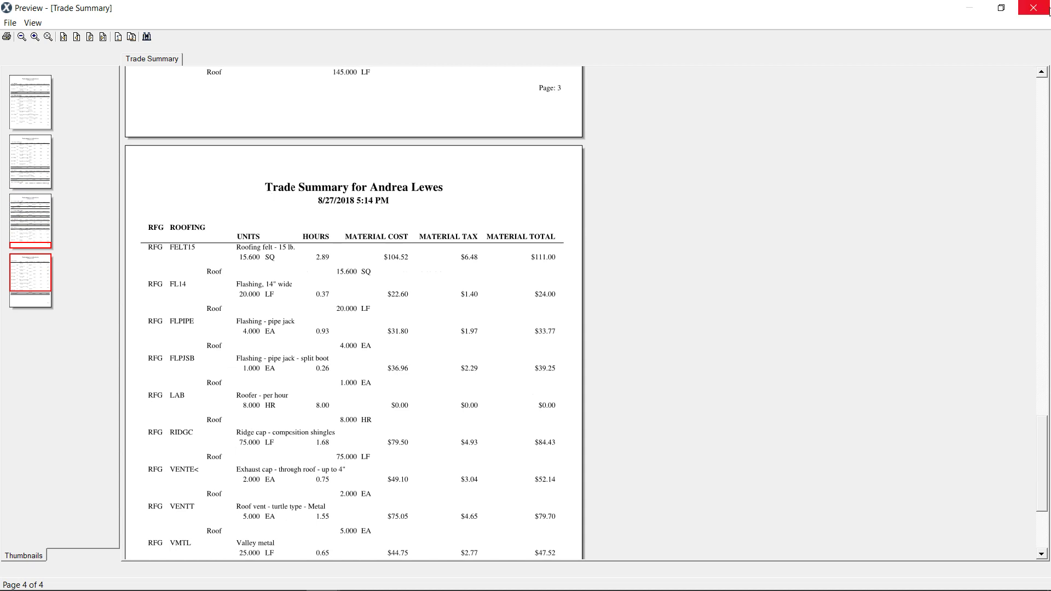
scroll(325, 355, down, 3)
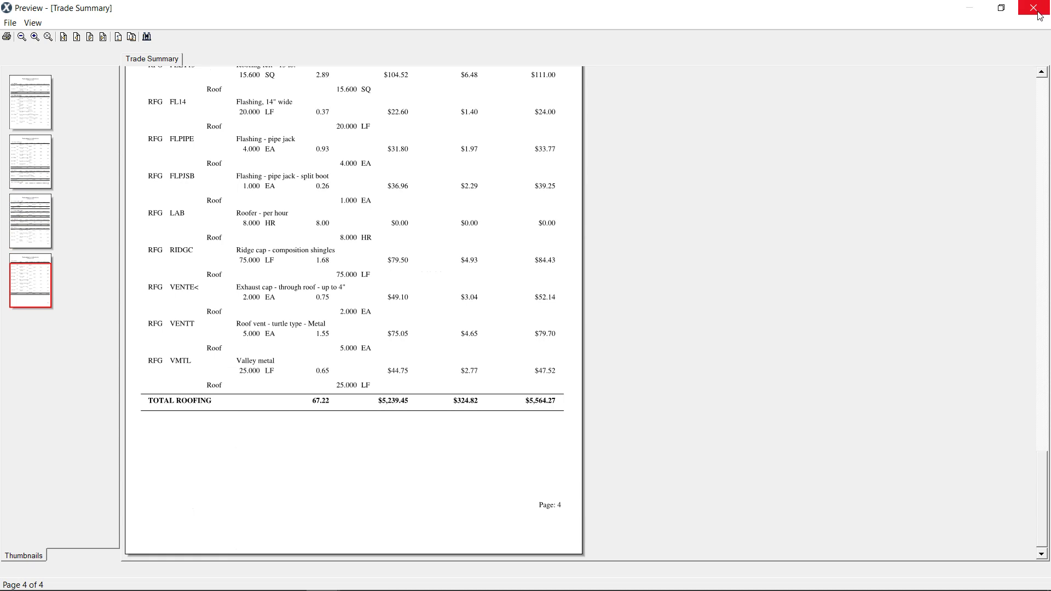
click(1034, 11)
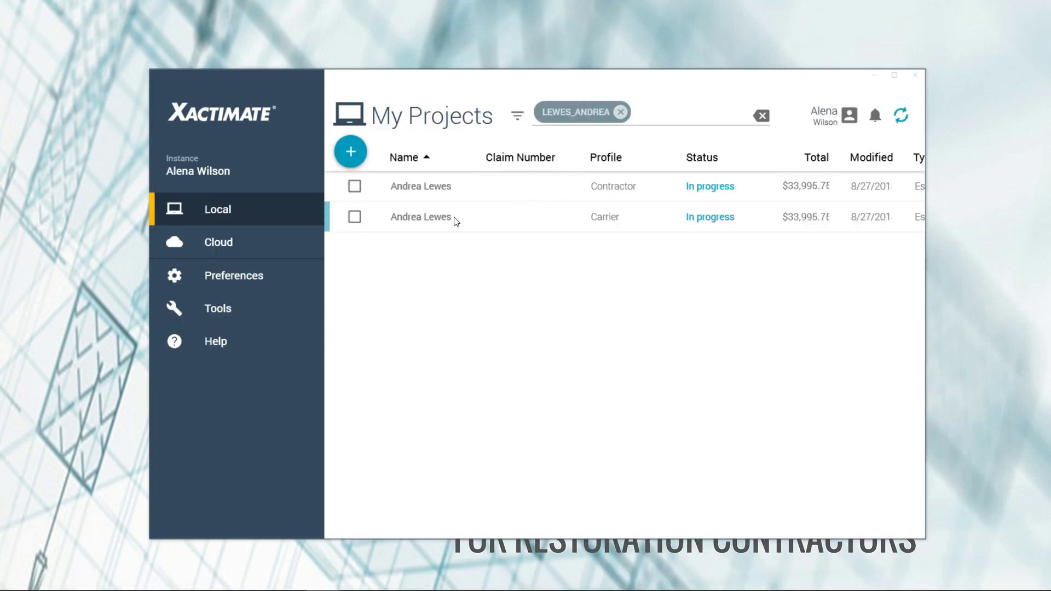
Select the Carrier project, start then cancel a Duplicate at Profile, and select Contractor instead
click(454, 217)
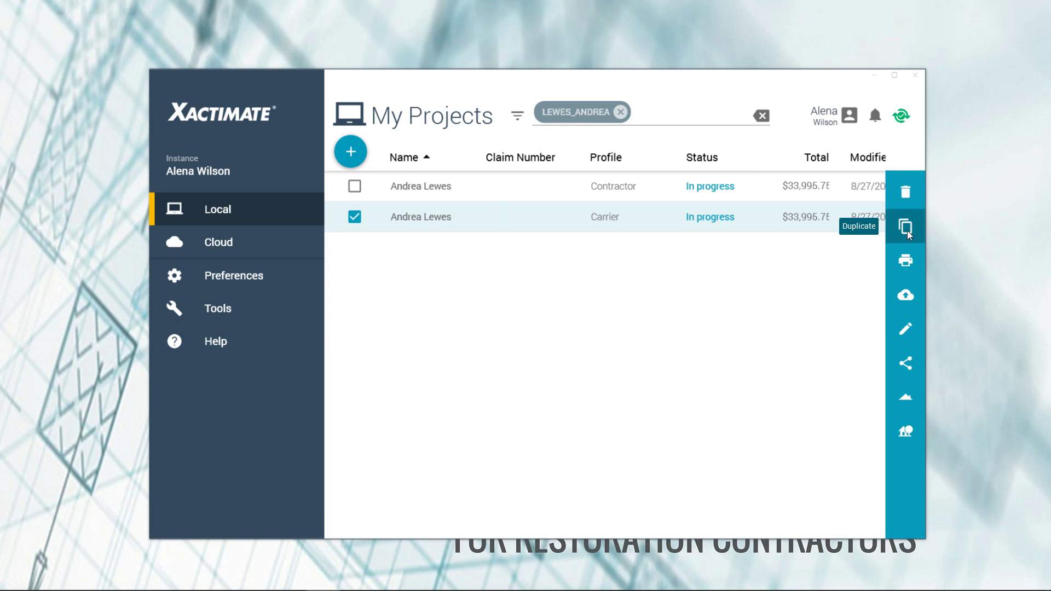
click(907, 232)
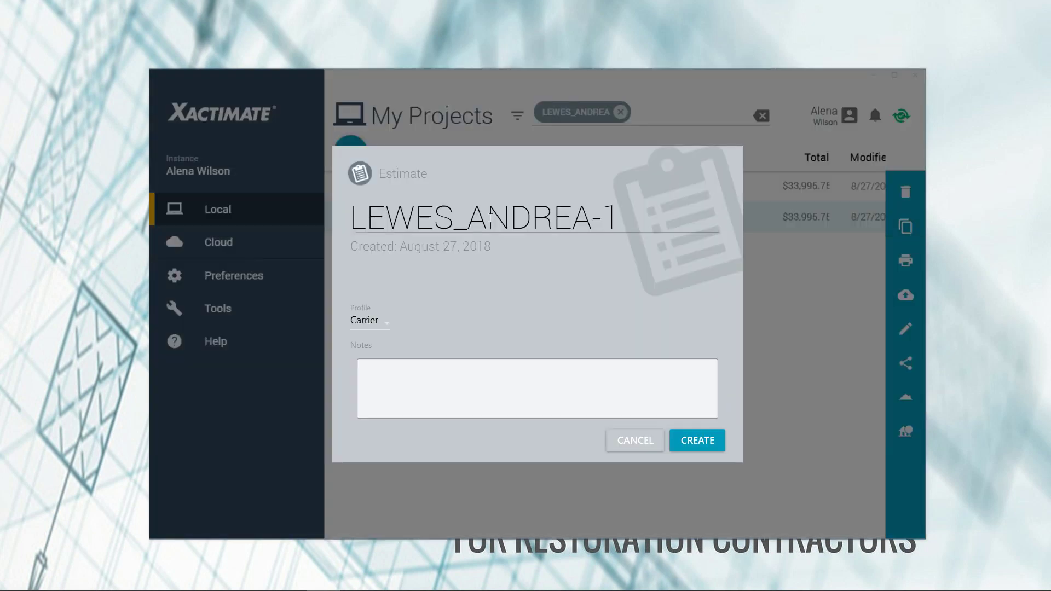
click(386, 325)
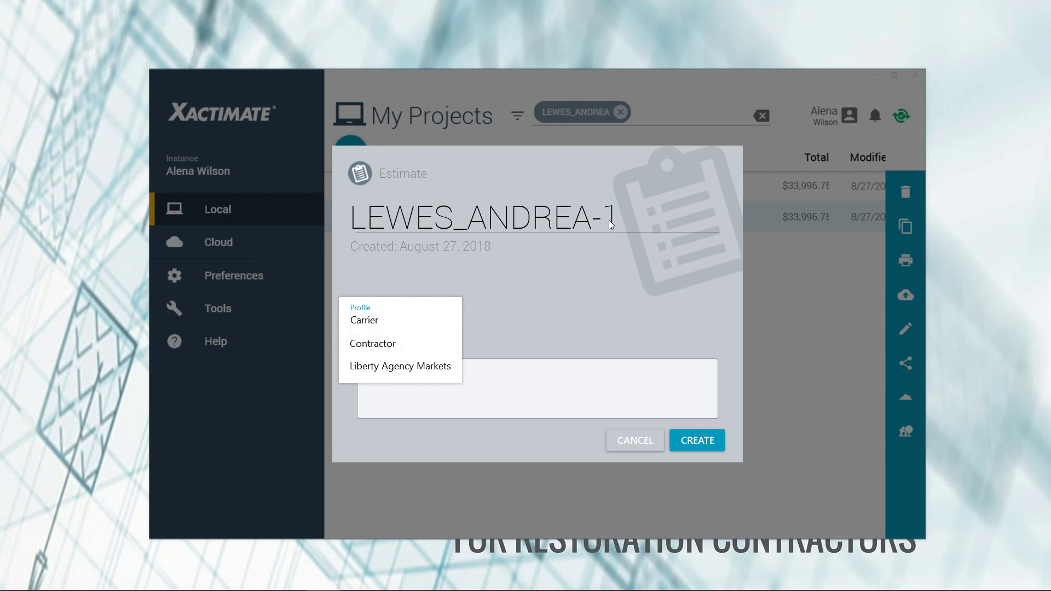
click(630, 441)
click(630, 441)
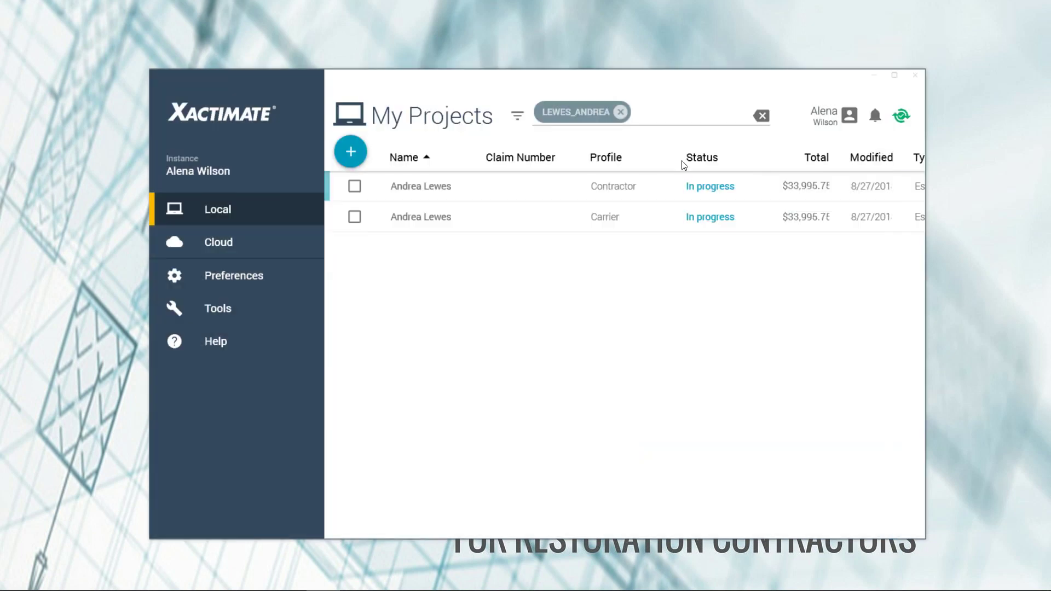
click(630, 196)
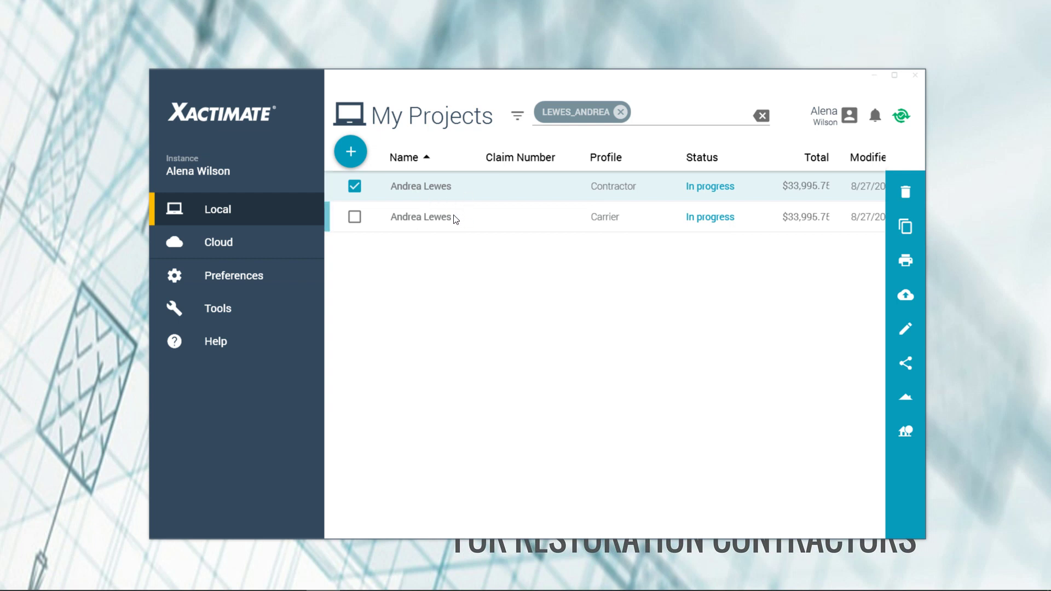
click(903, 229)
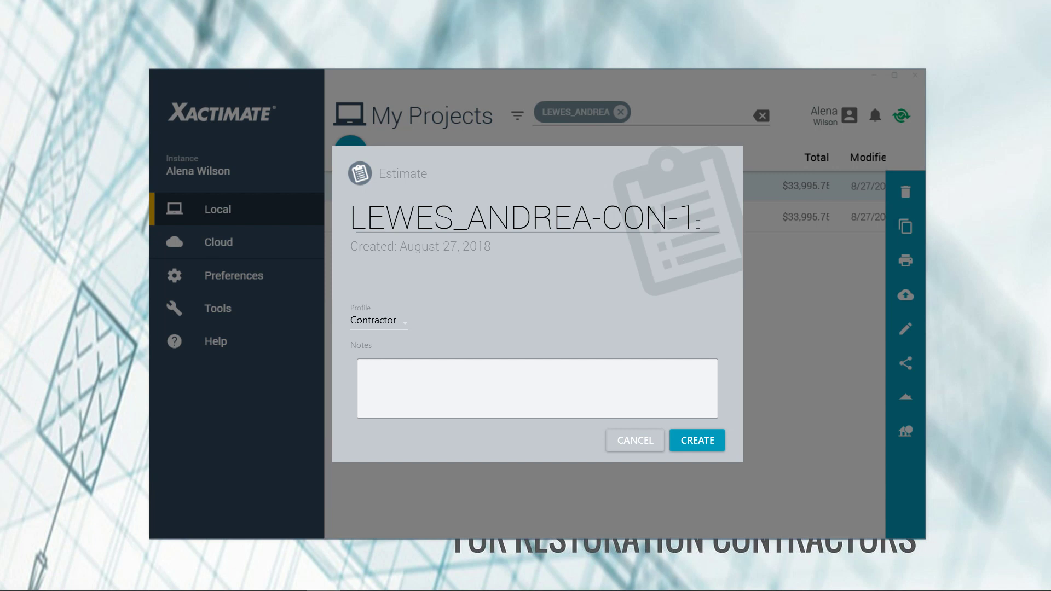
key(BackSpace)
key(BackSpace)
click(386, 321)
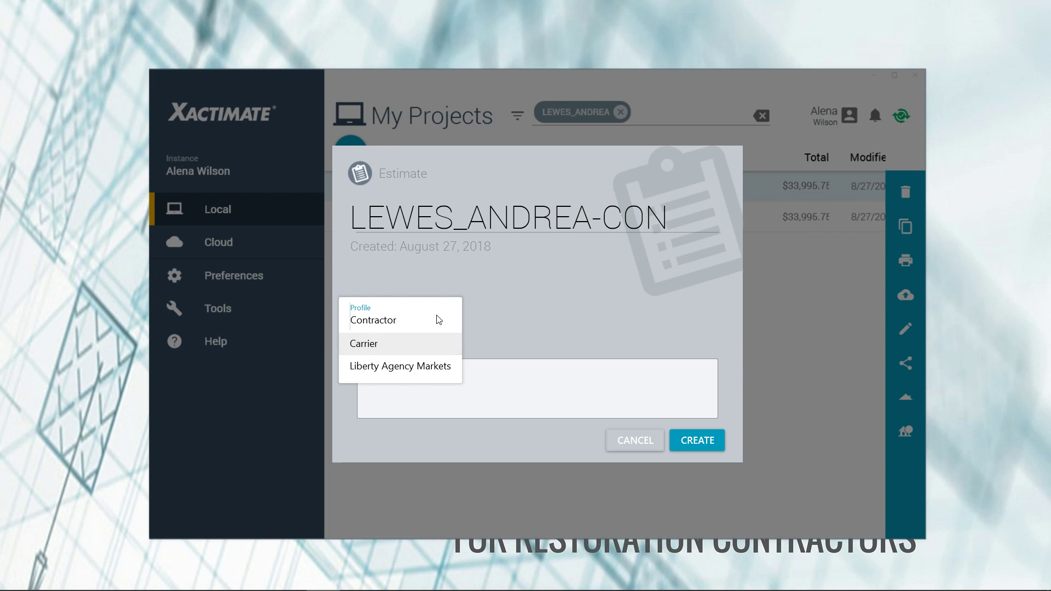
click(534, 311)
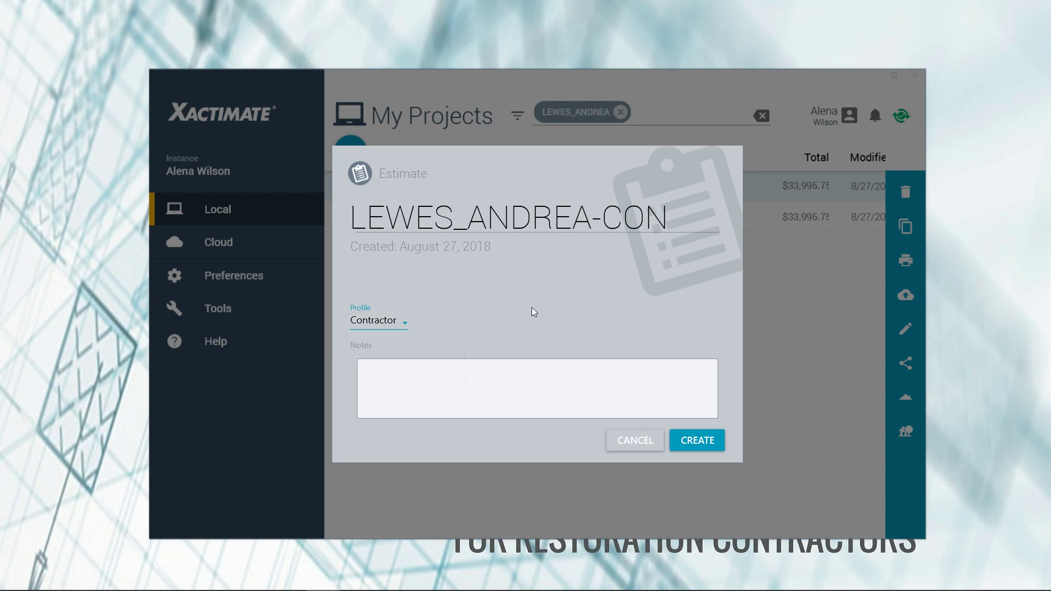
click(635, 440)
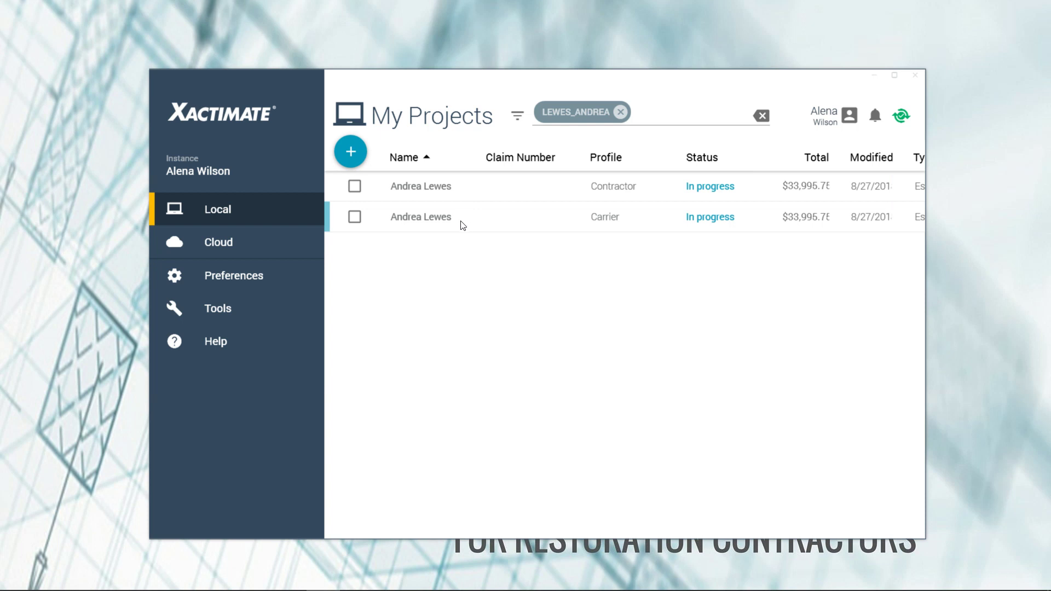
click(813, 216)
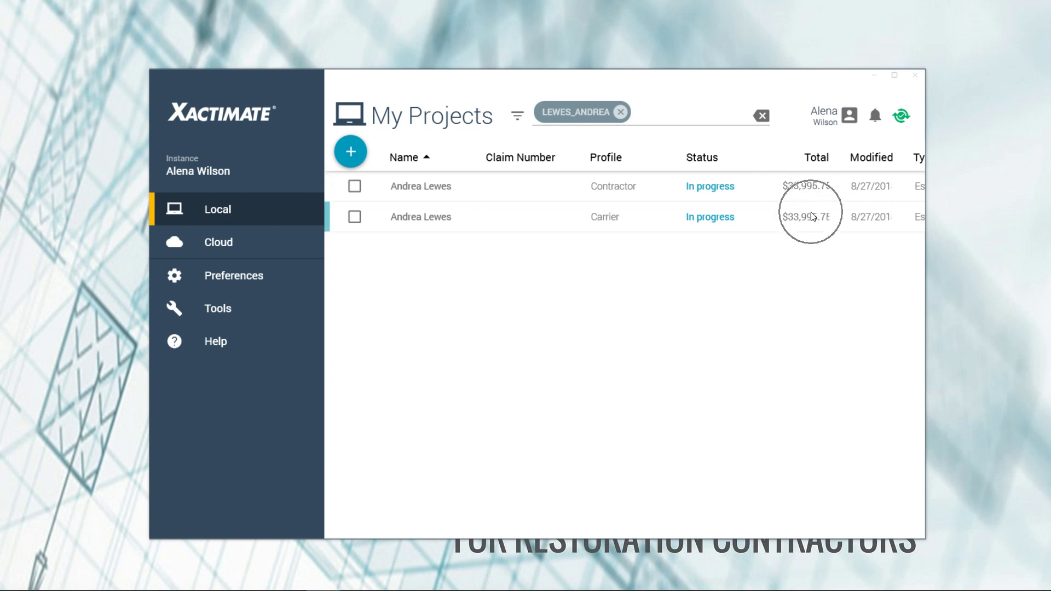